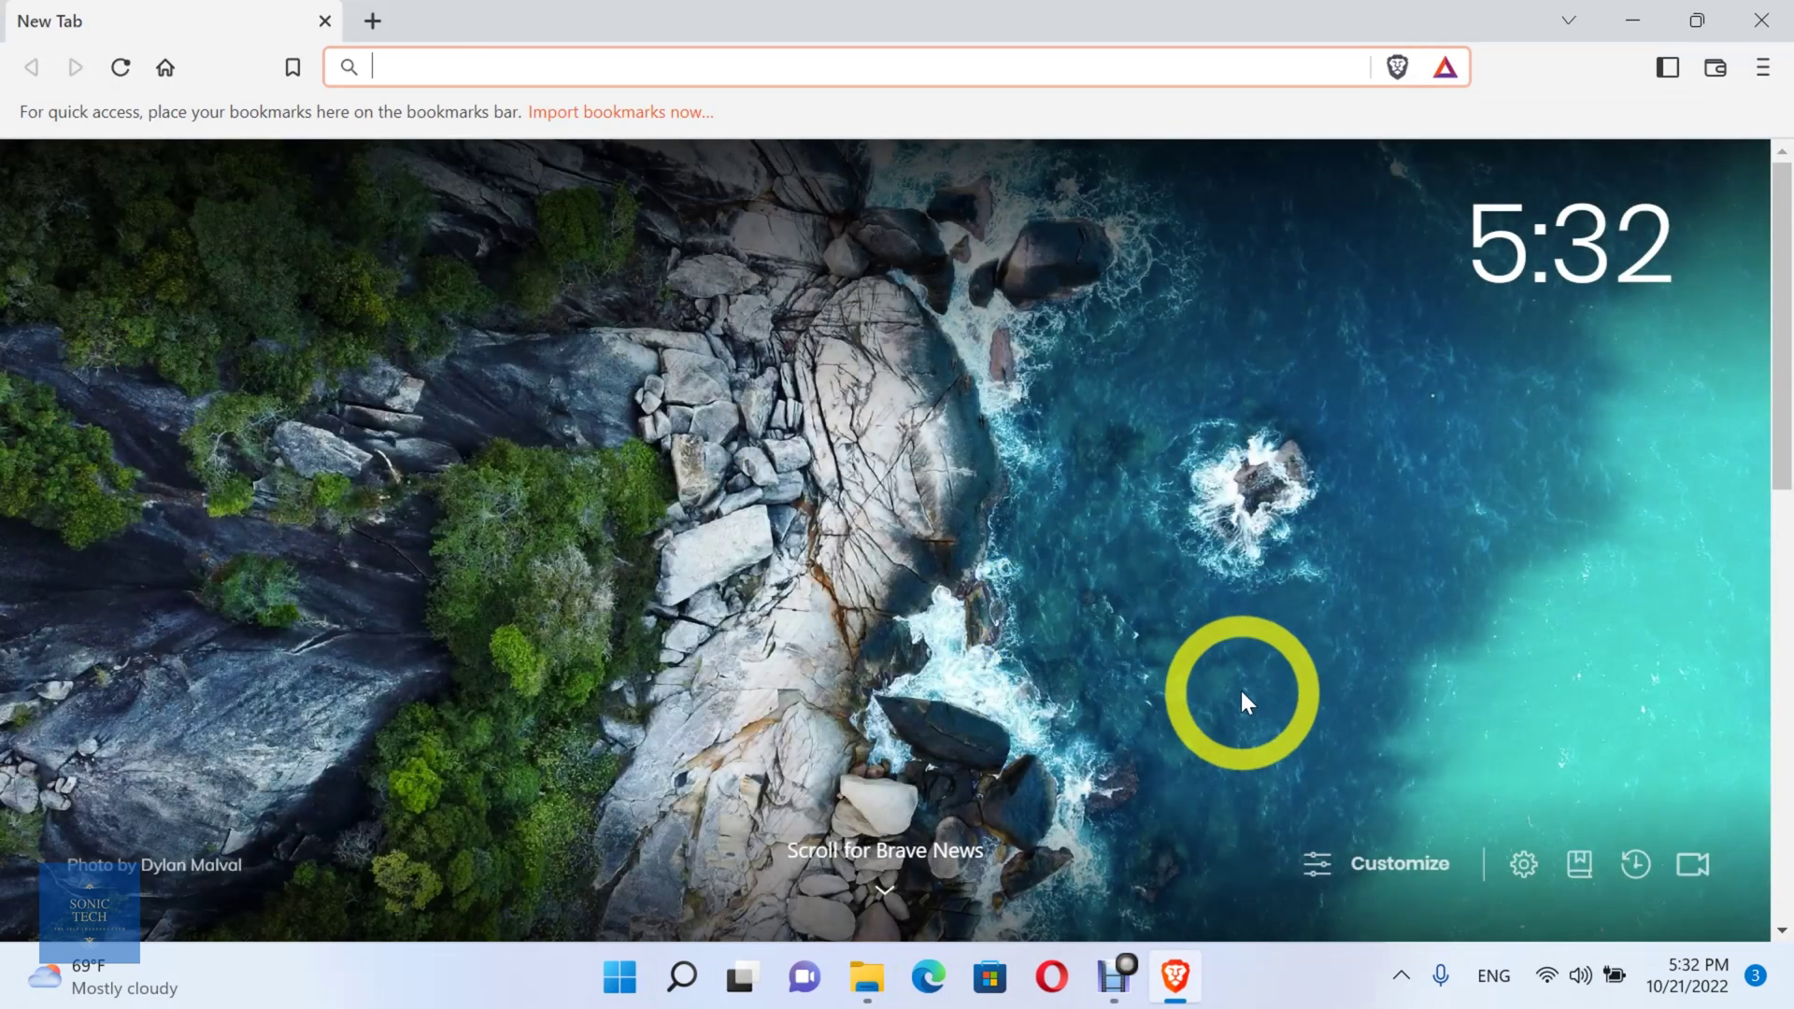
# - Go from the new-tab settings gear to the Shields page with default tracker and ad blocking
pyautogui.click(1523, 864)
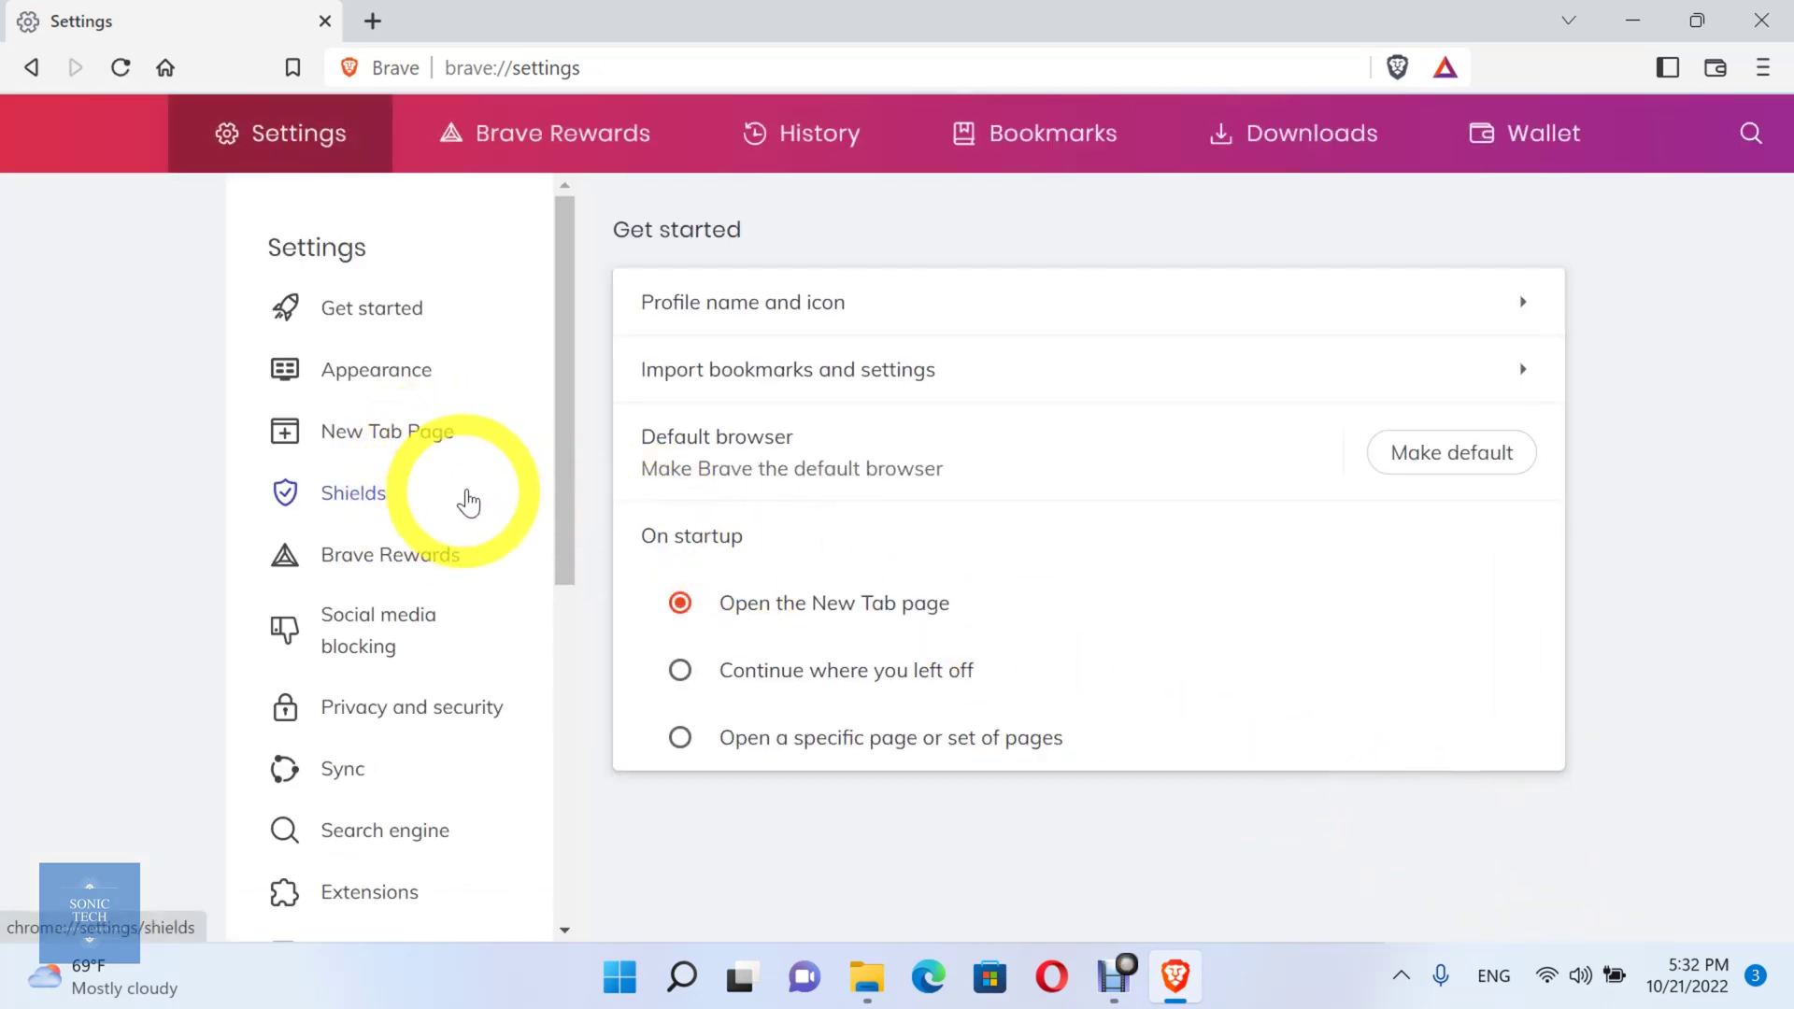
pyautogui.click(468, 503)
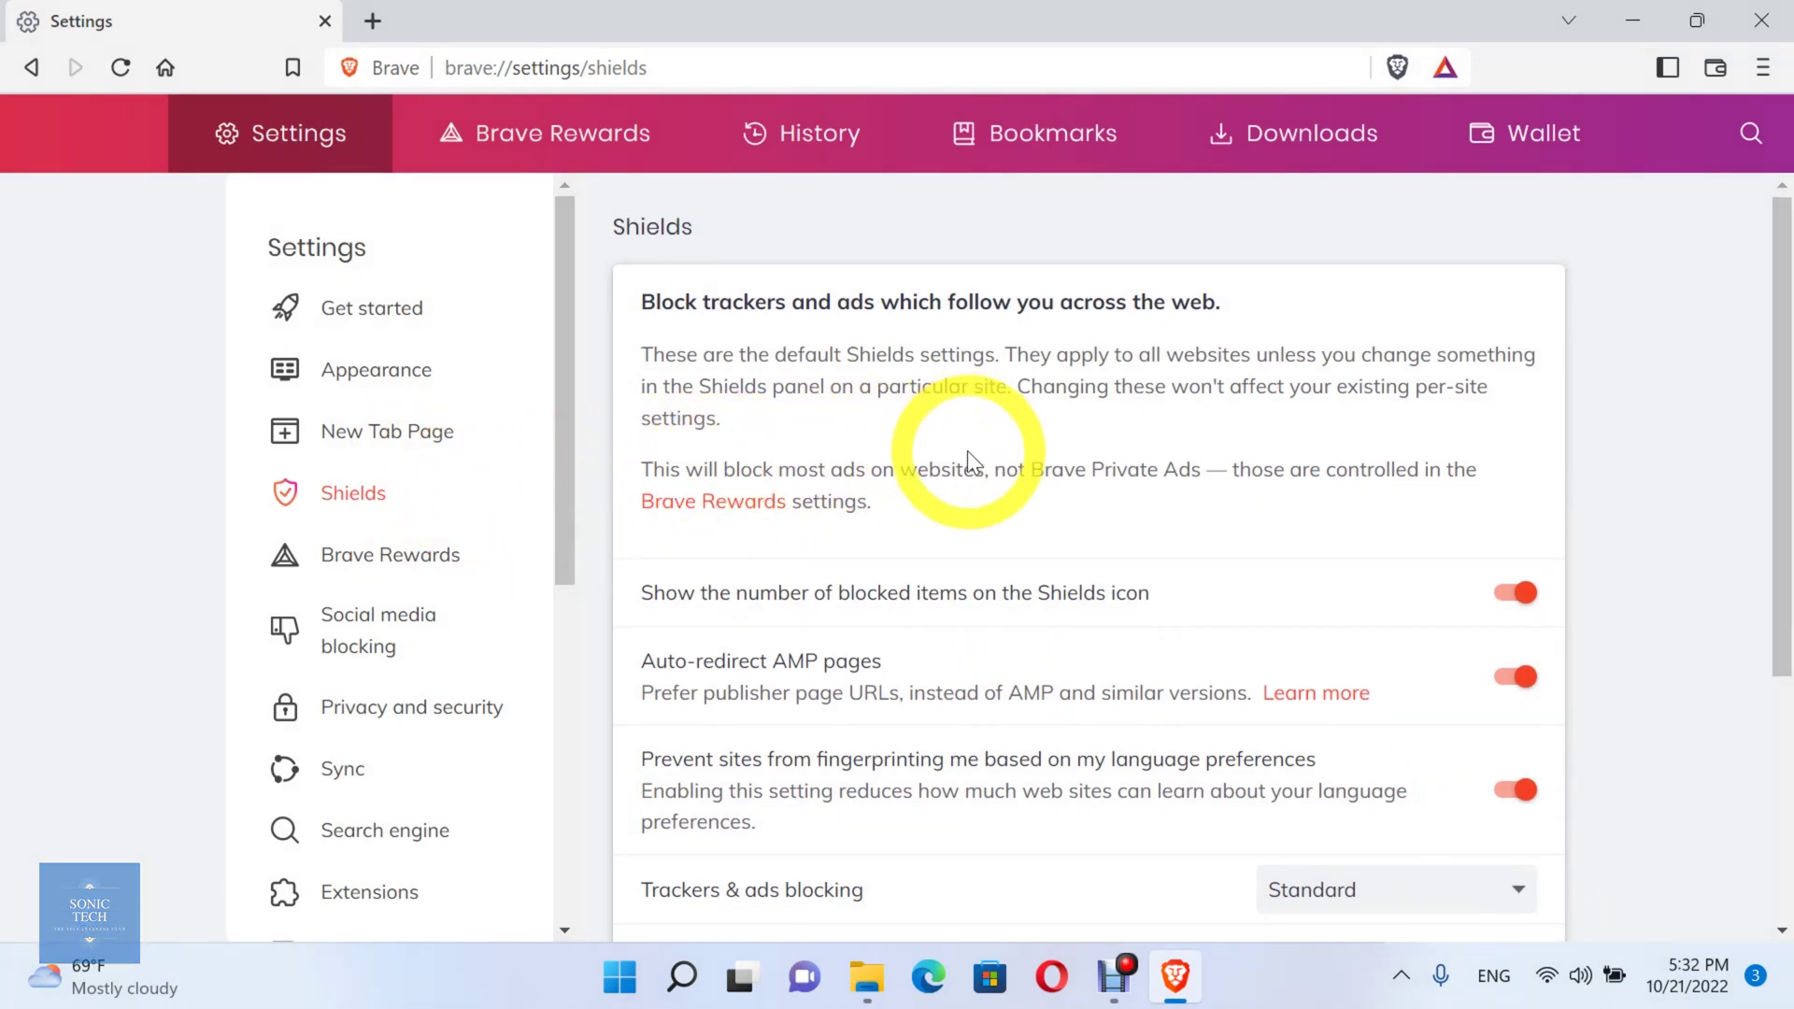
pyautogui.scroll(-1, 967, 452)
pyautogui.scroll(-1, 967, 450)
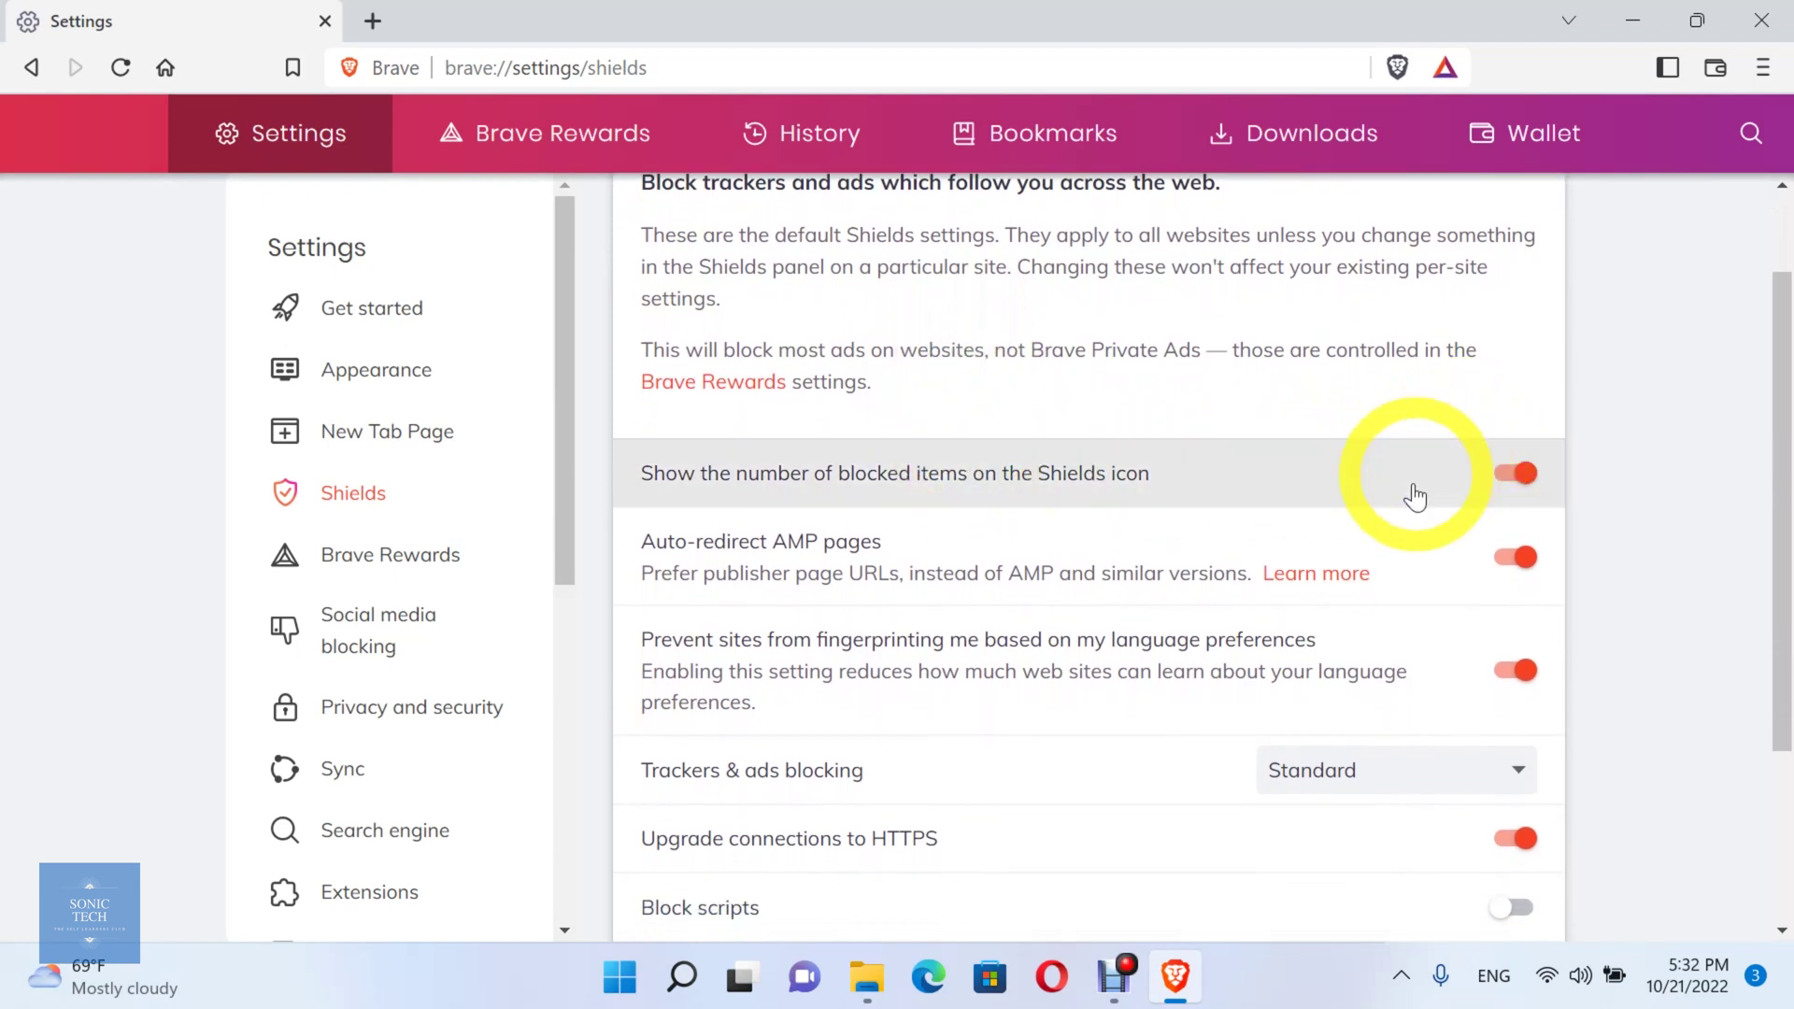
pyautogui.click(1523, 473)
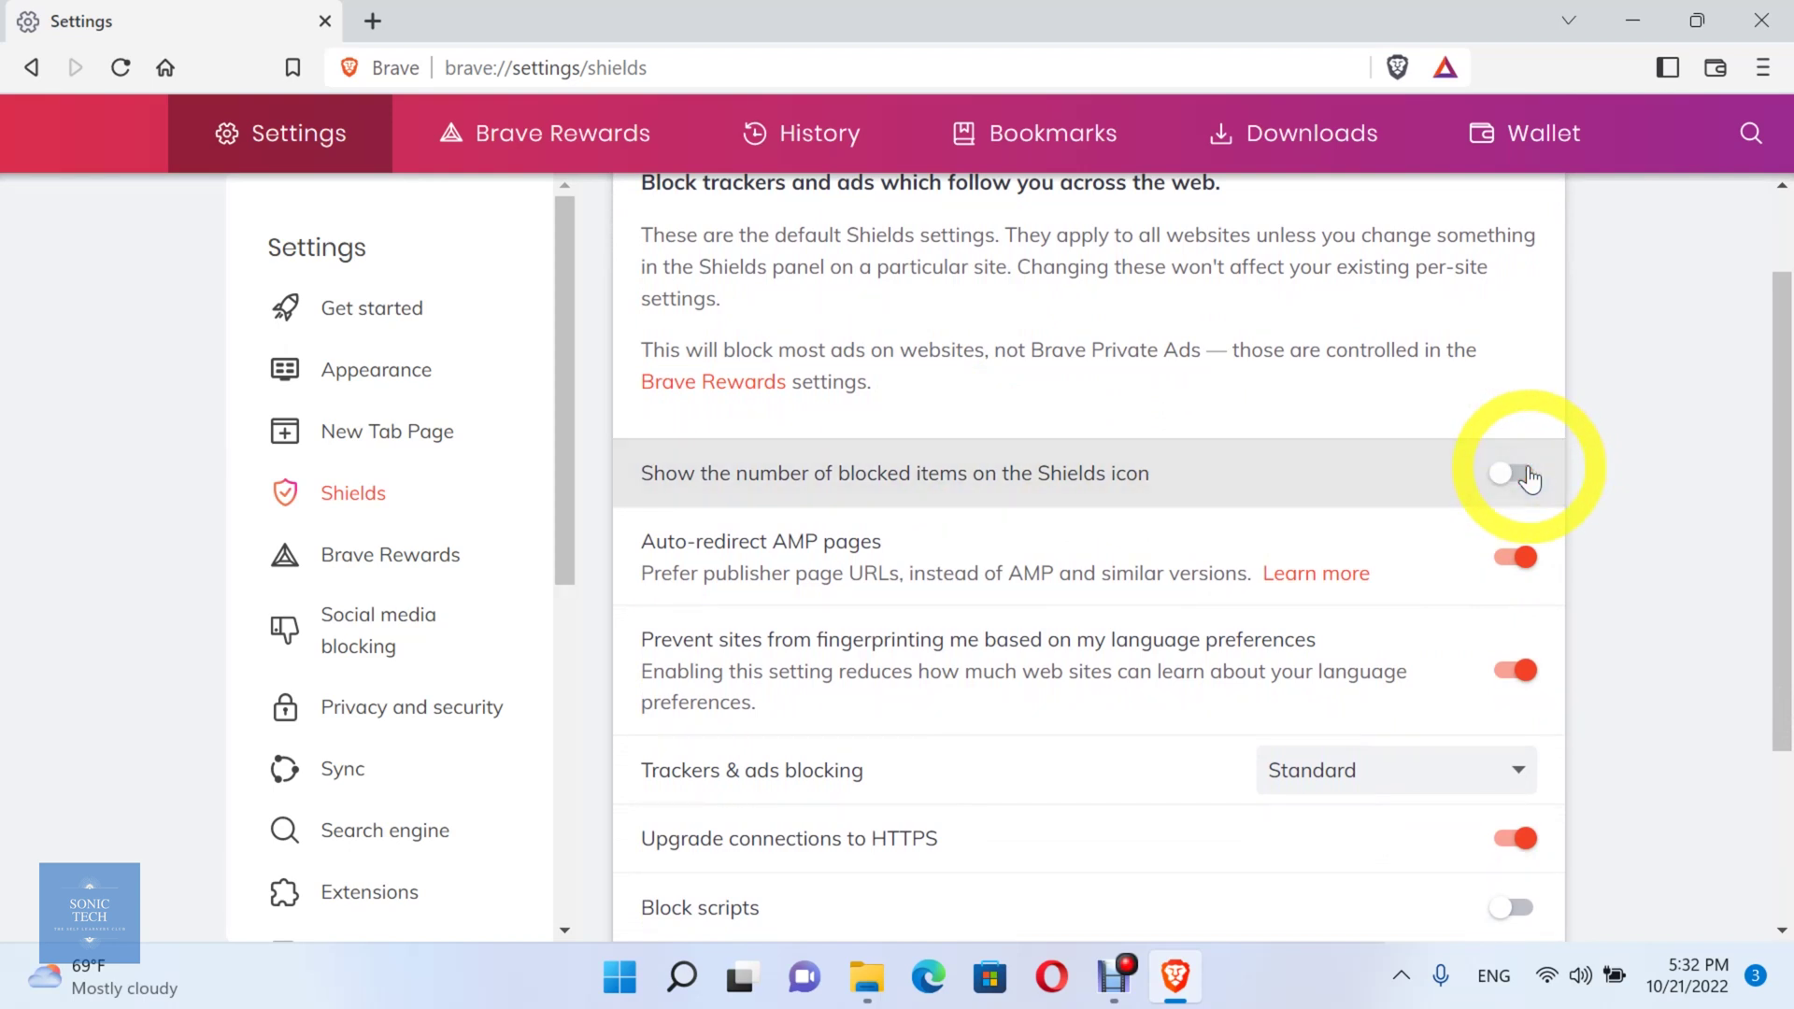
pyautogui.click(1516, 474)
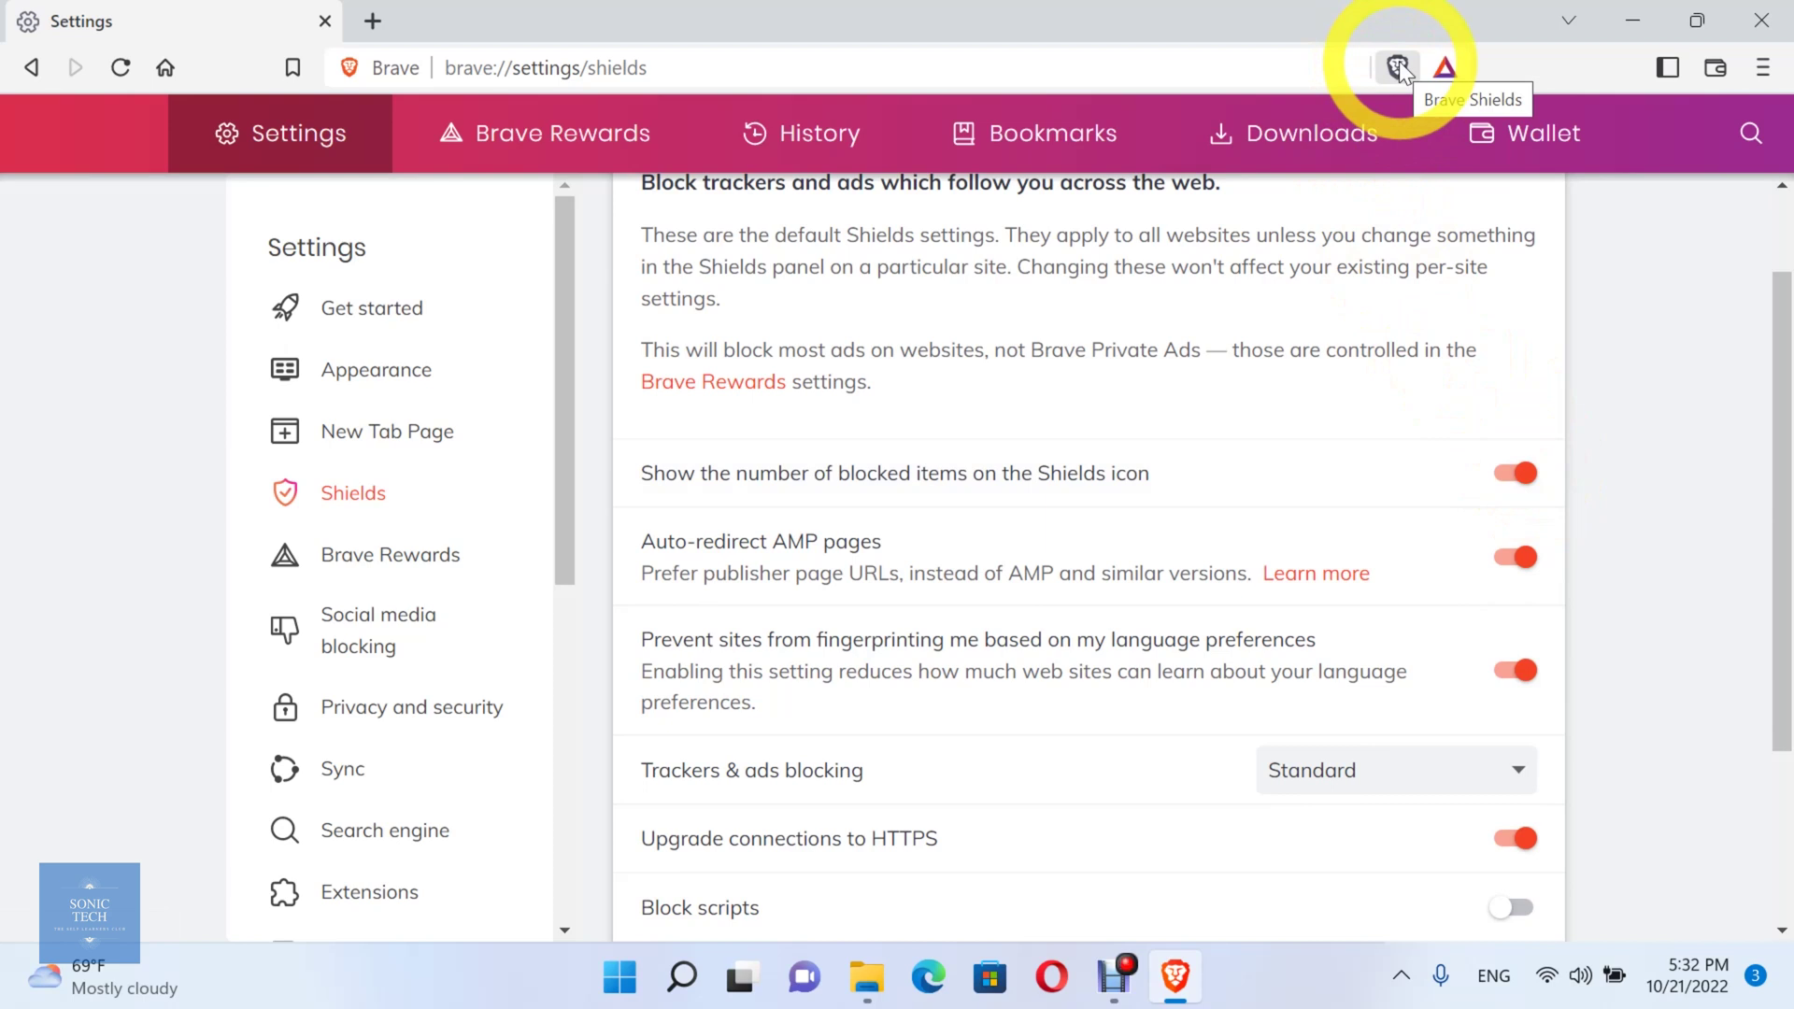
pyautogui.scroll(-1, 1461, 477)
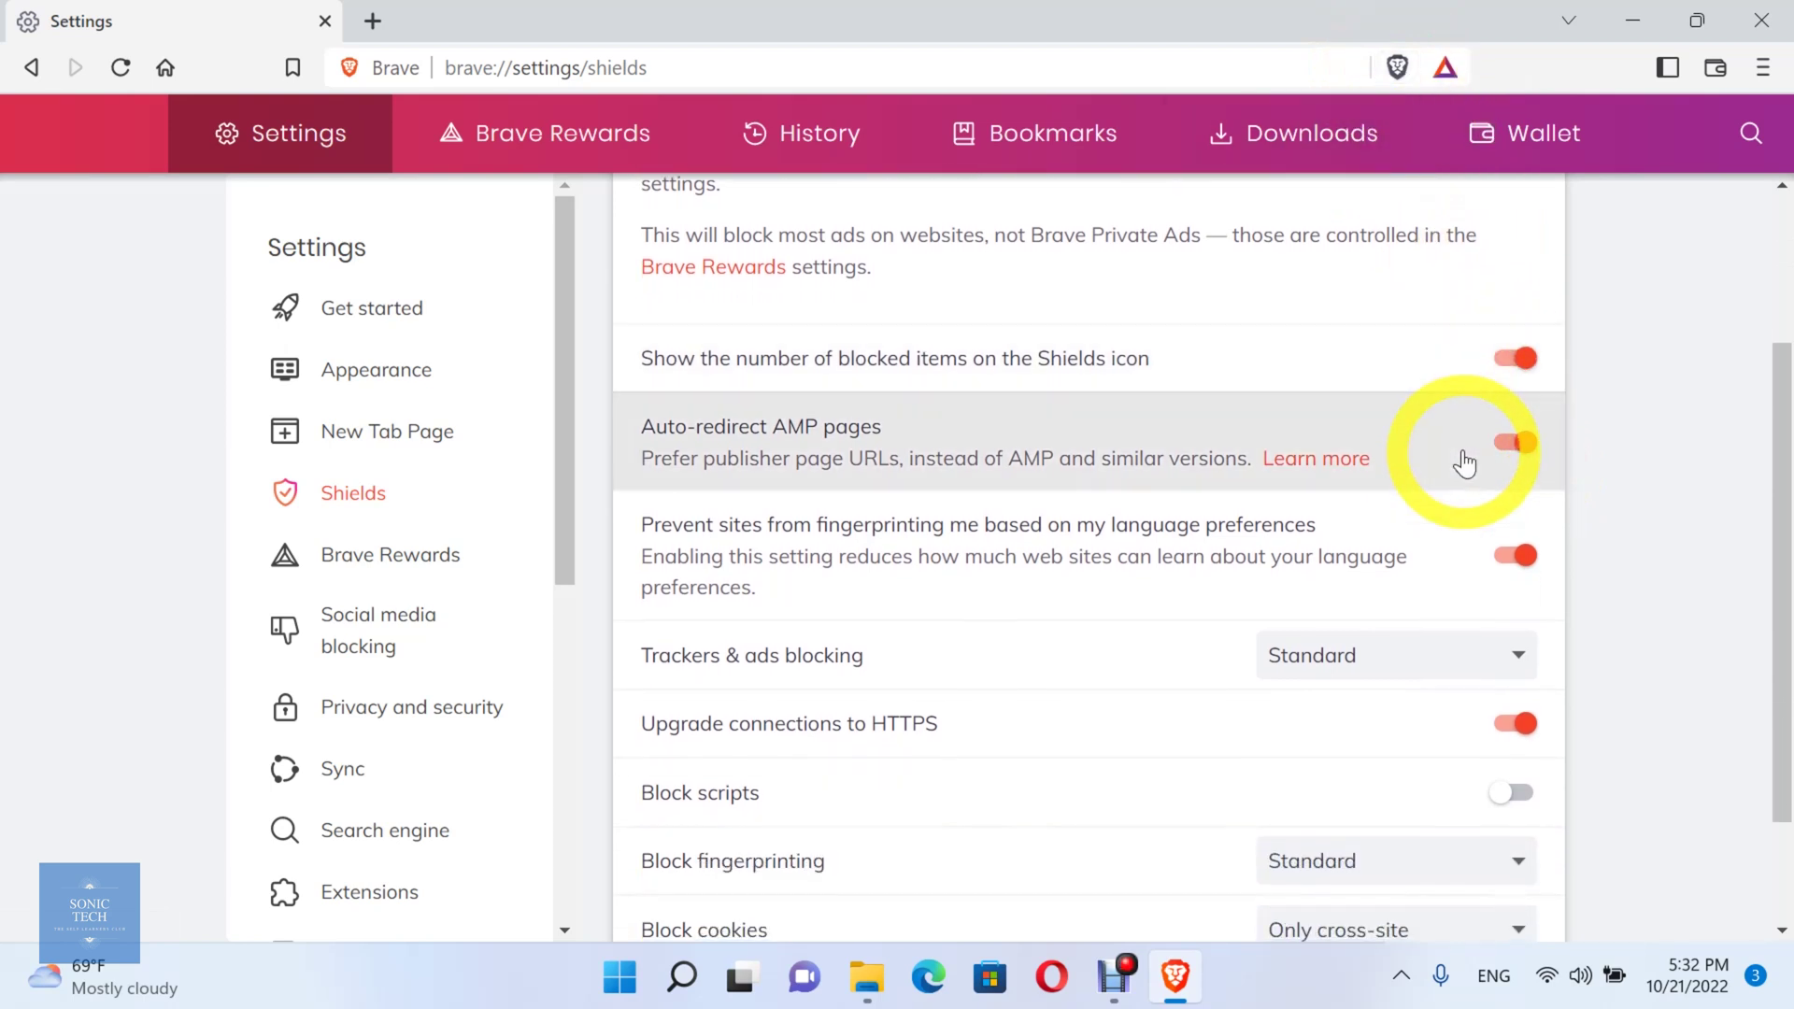
pyautogui.scroll(-1, 1465, 462)
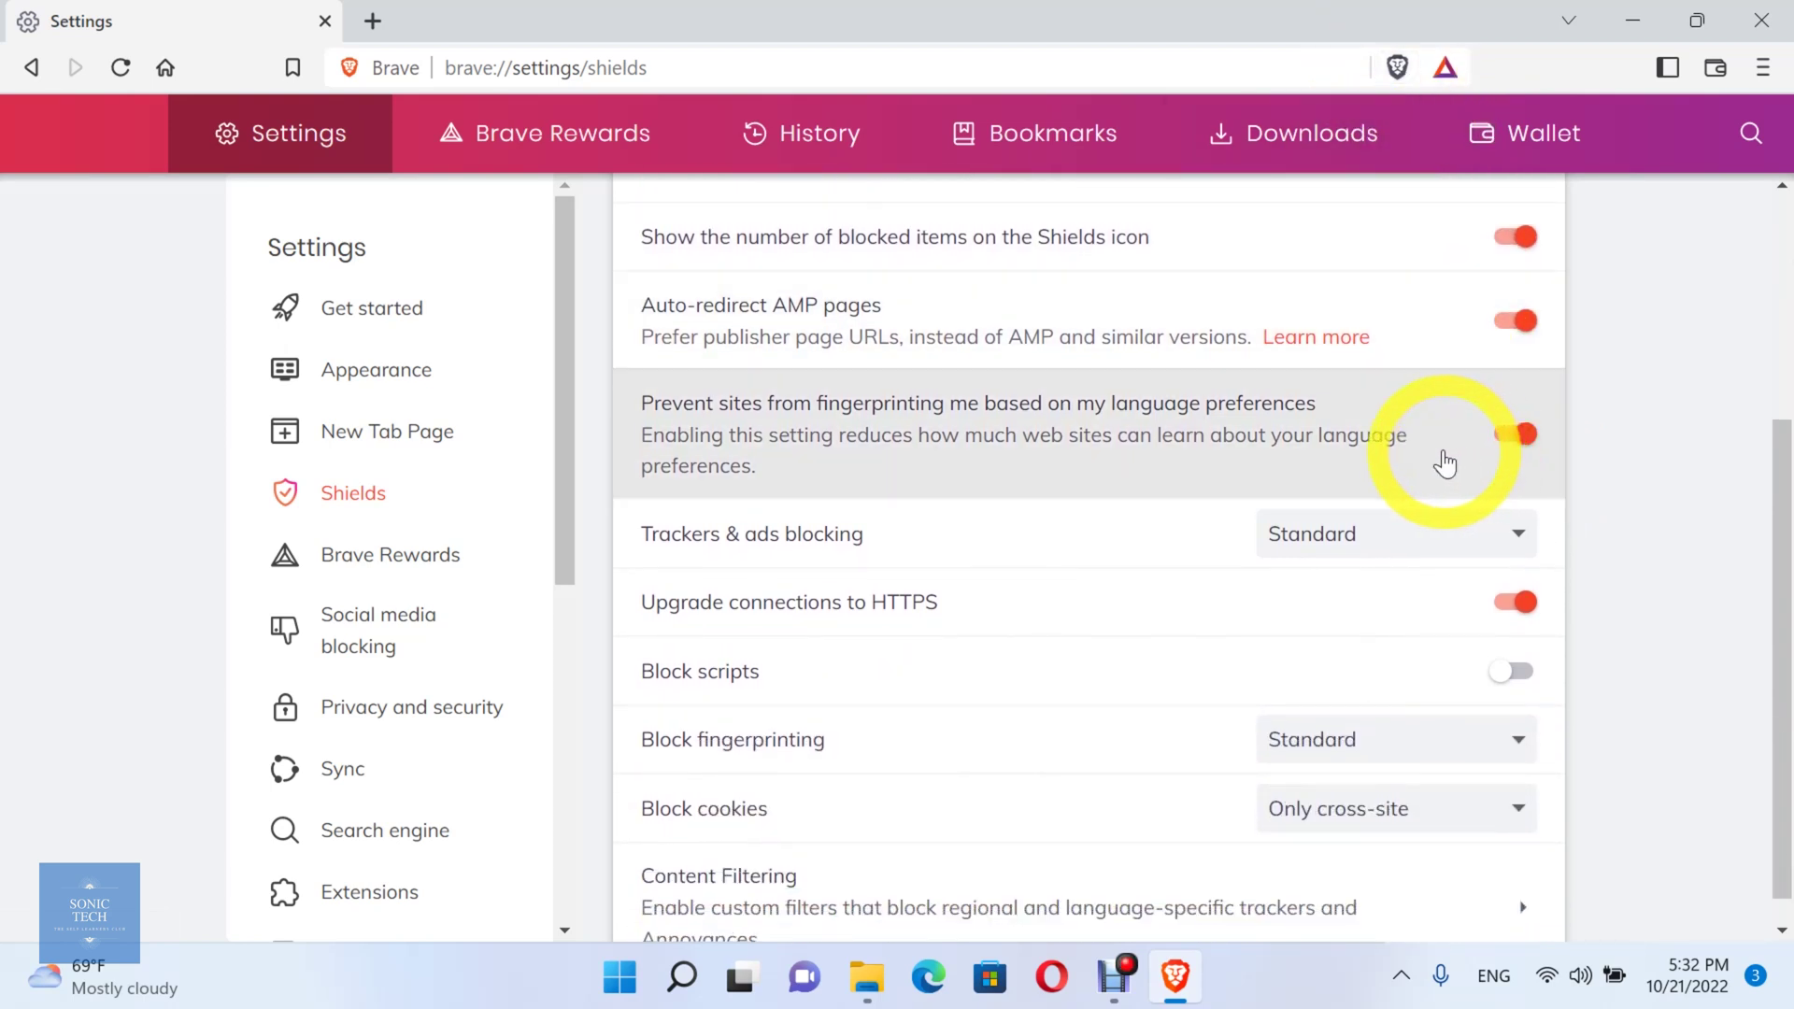
pyautogui.click(1511, 437)
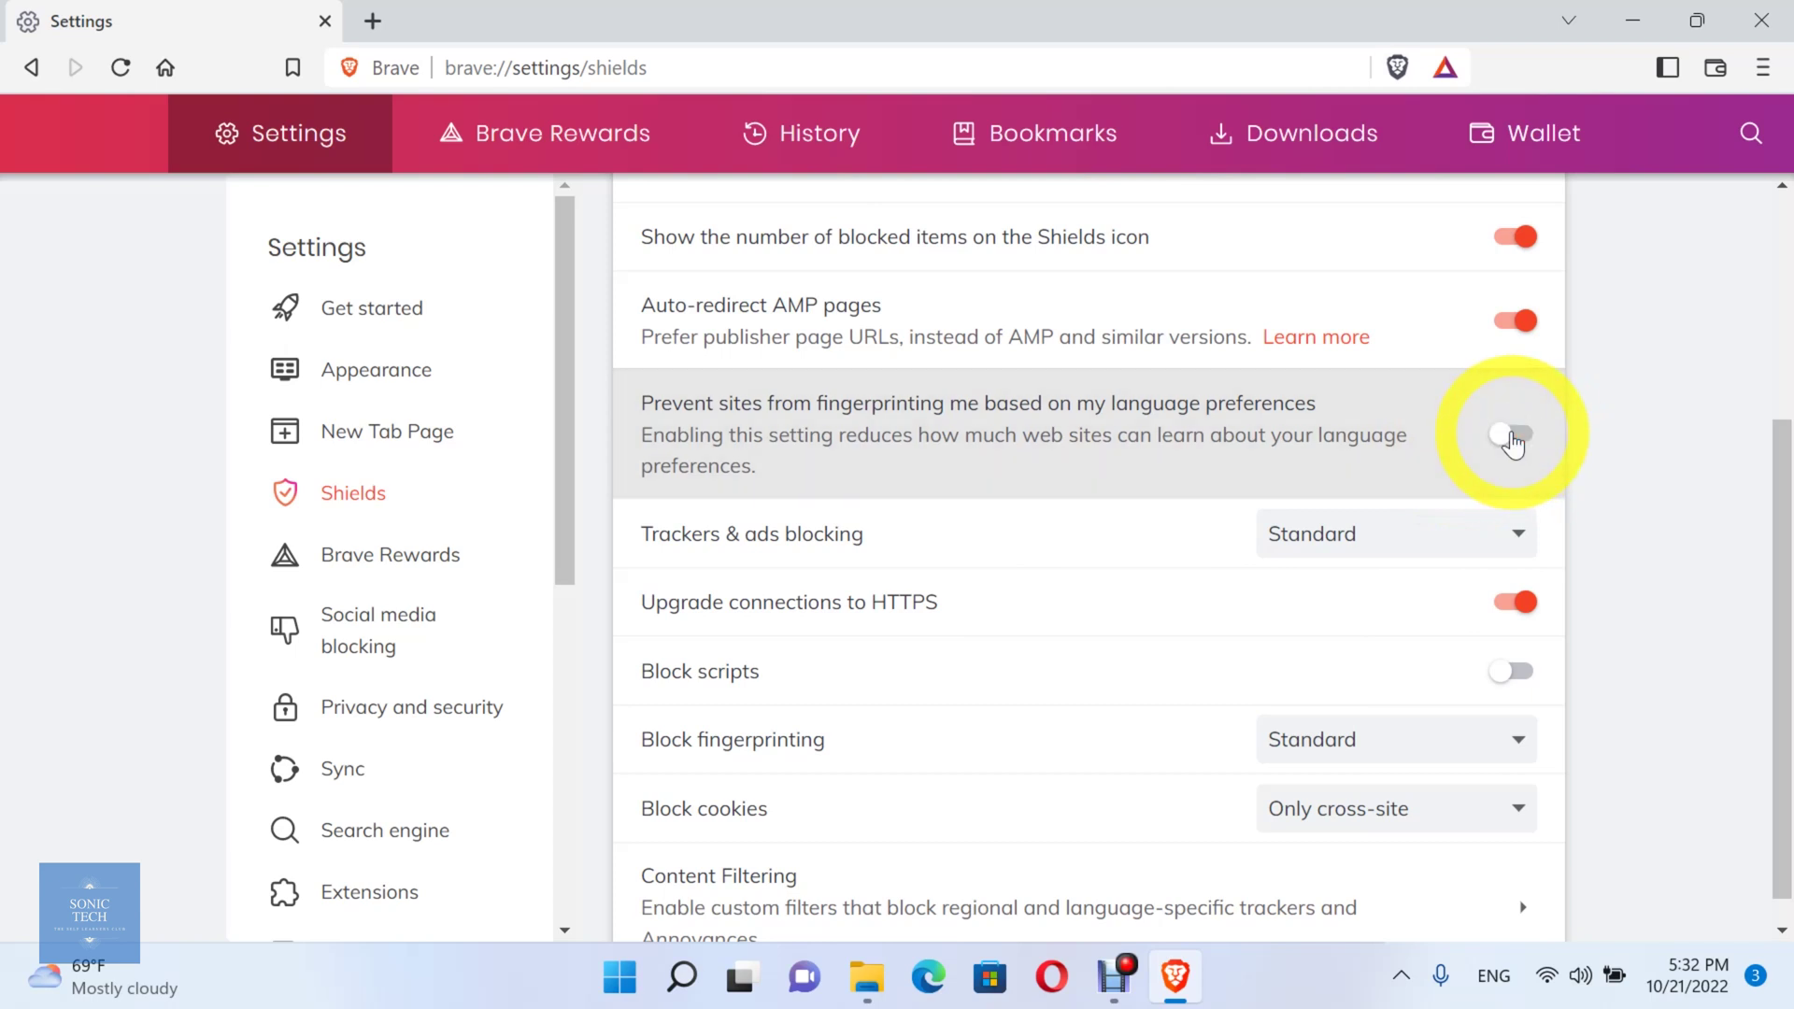
pyautogui.click(1514, 439)
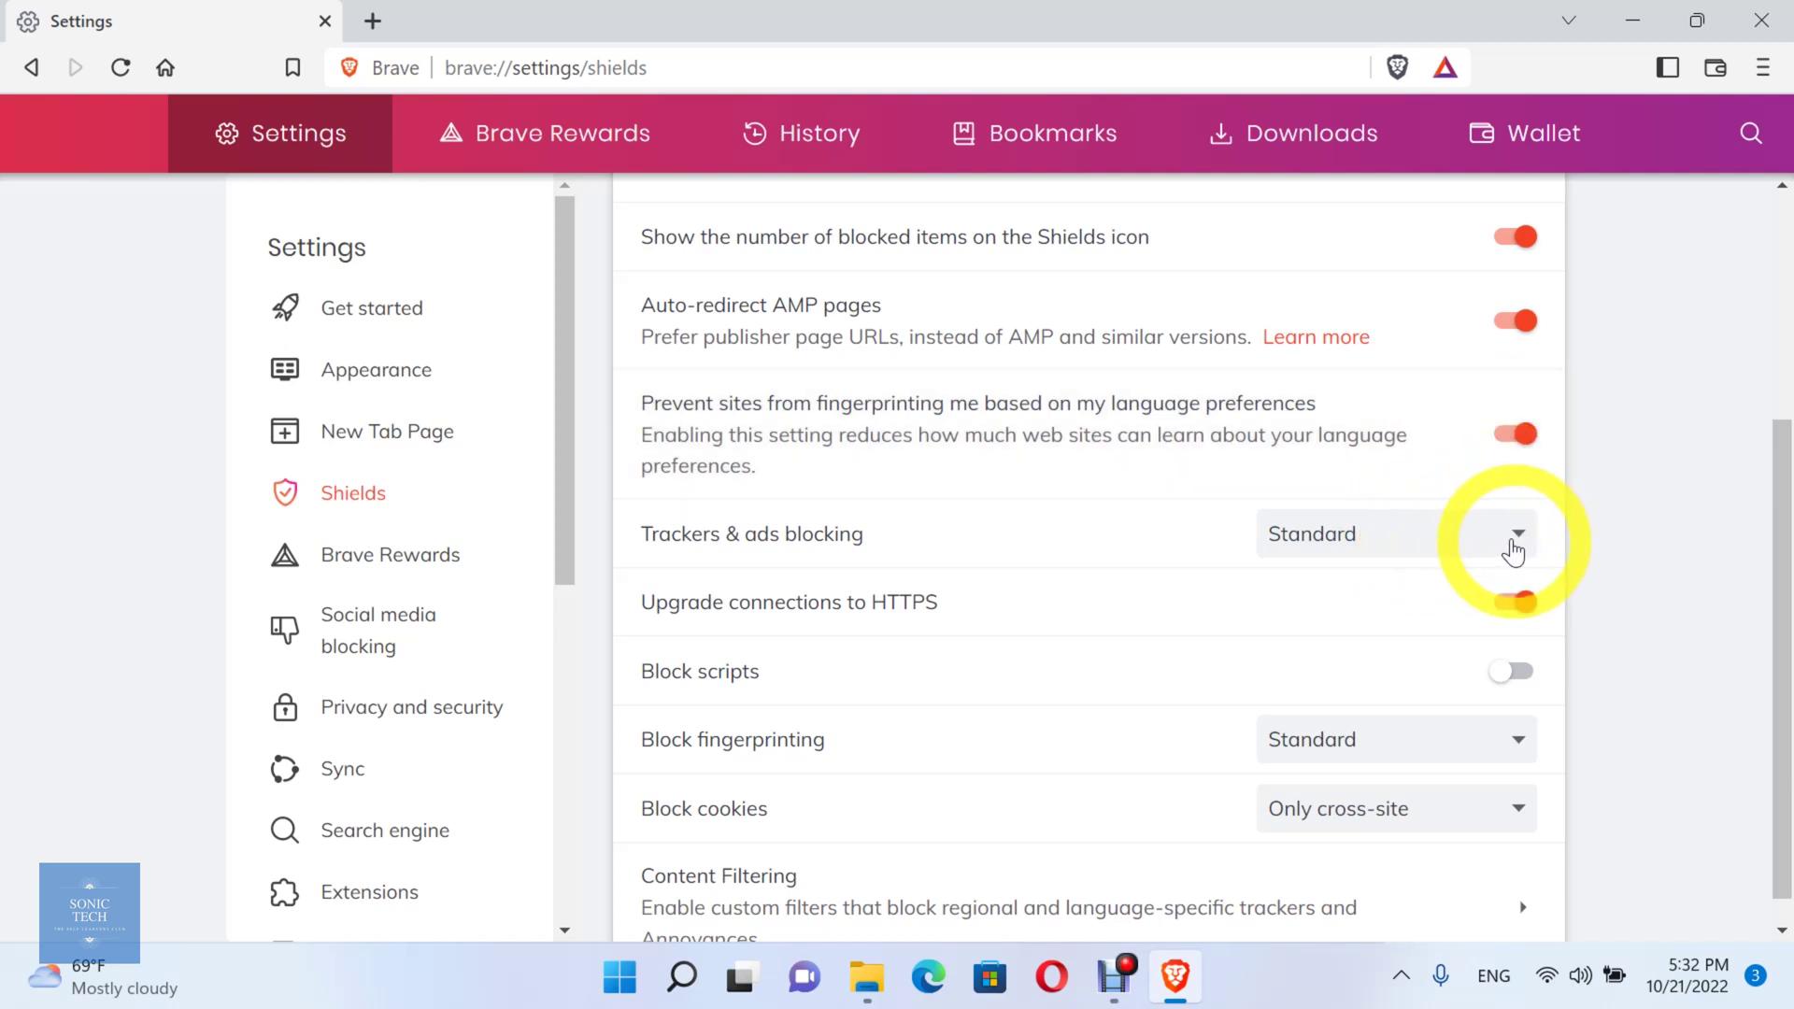
pyautogui.click(1496, 548)
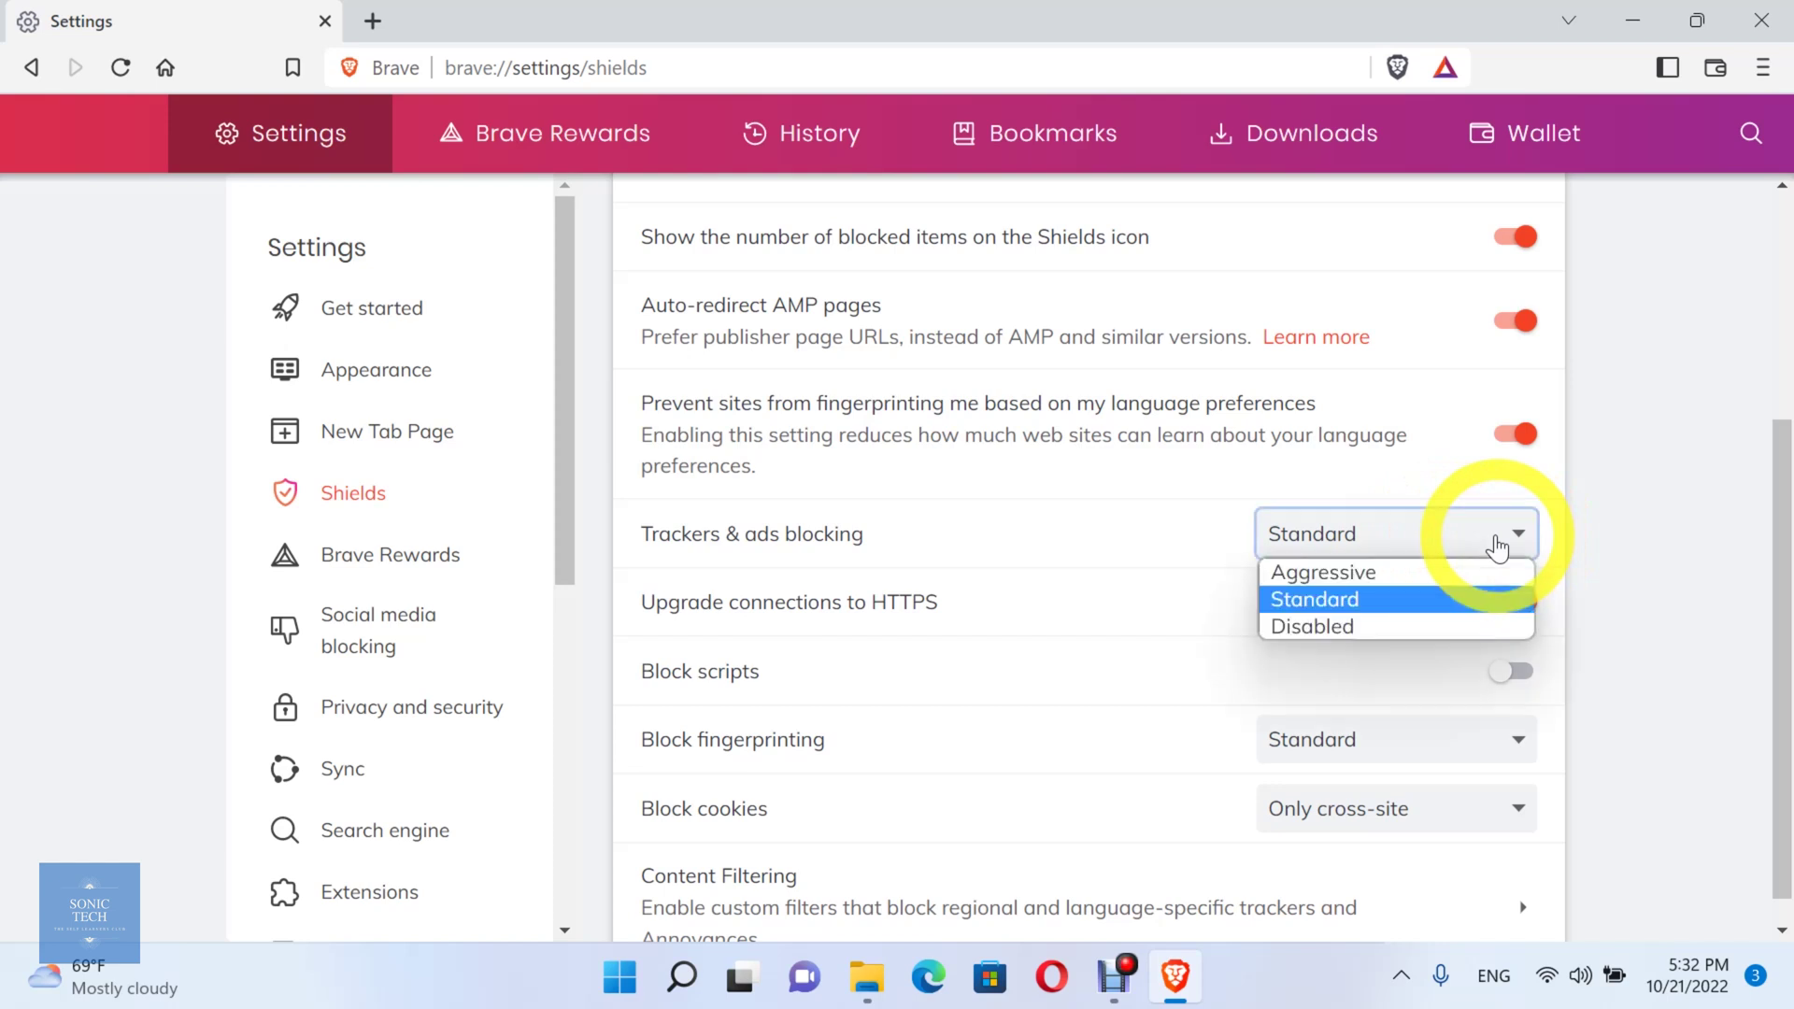
pyautogui.click(1492, 574)
pyautogui.click(1490, 534)
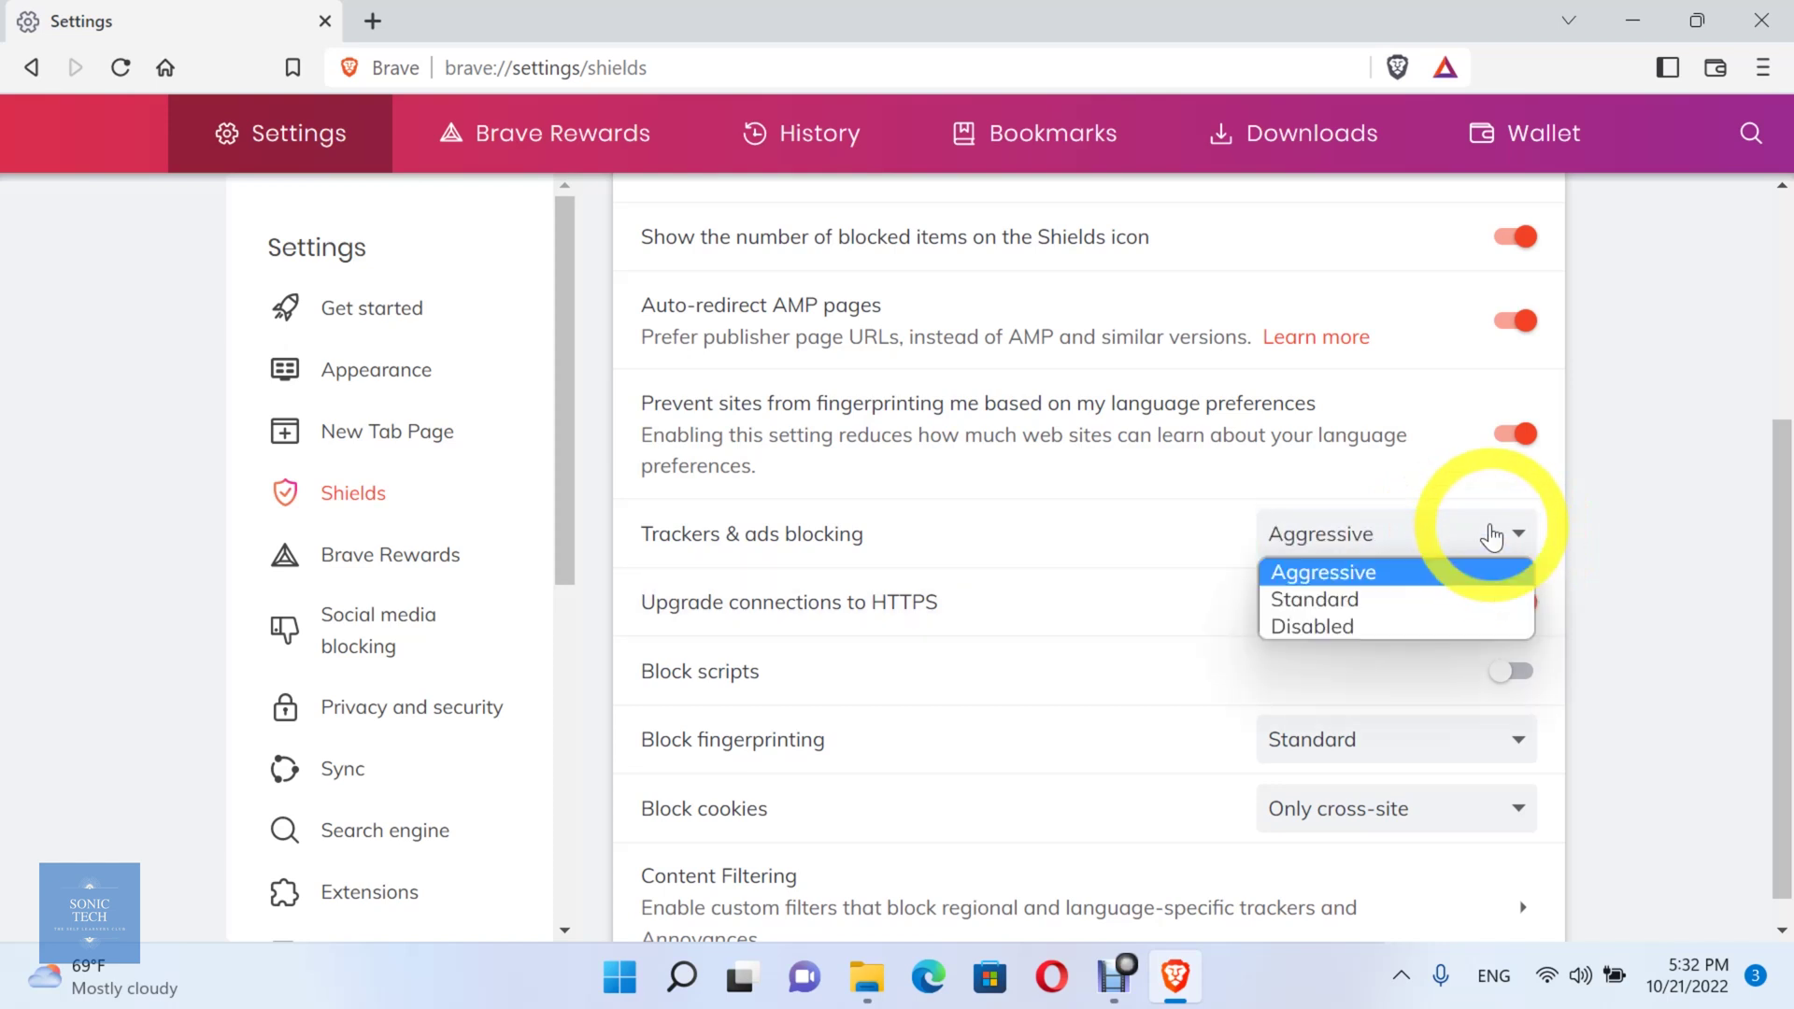
pyautogui.click(1427, 628)
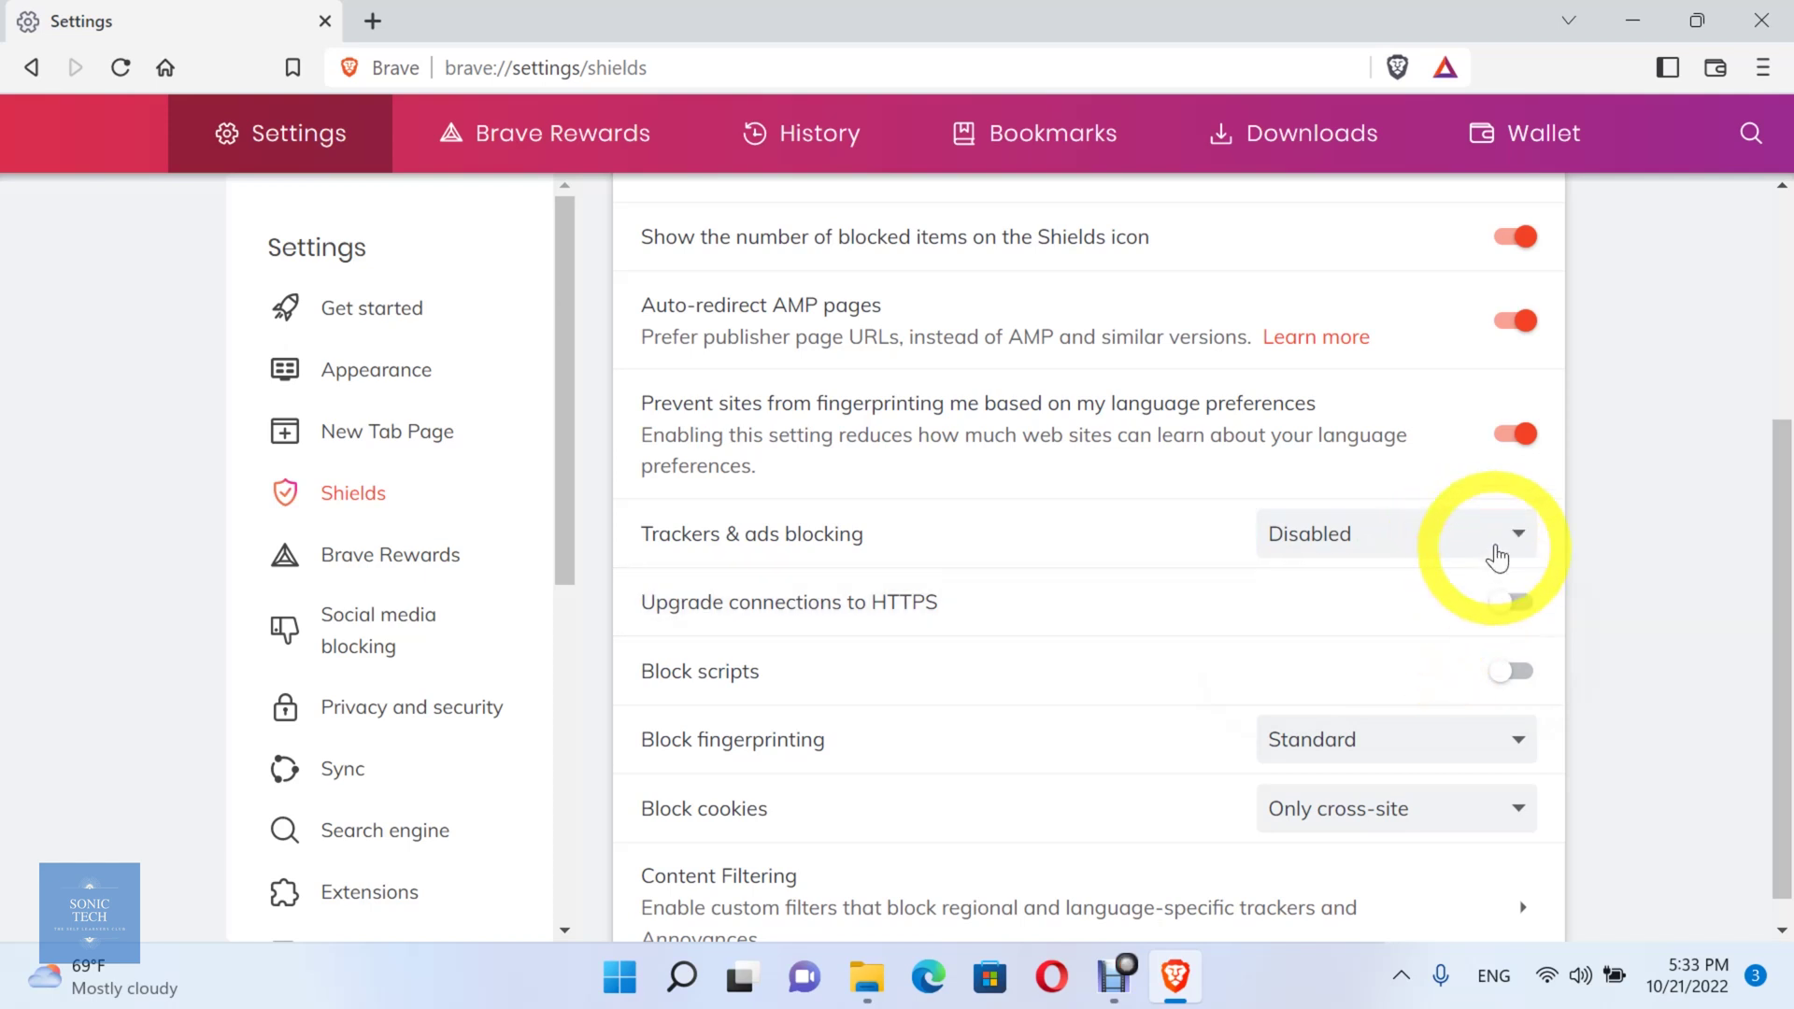
pyautogui.click(1500, 538)
pyautogui.click(1474, 603)
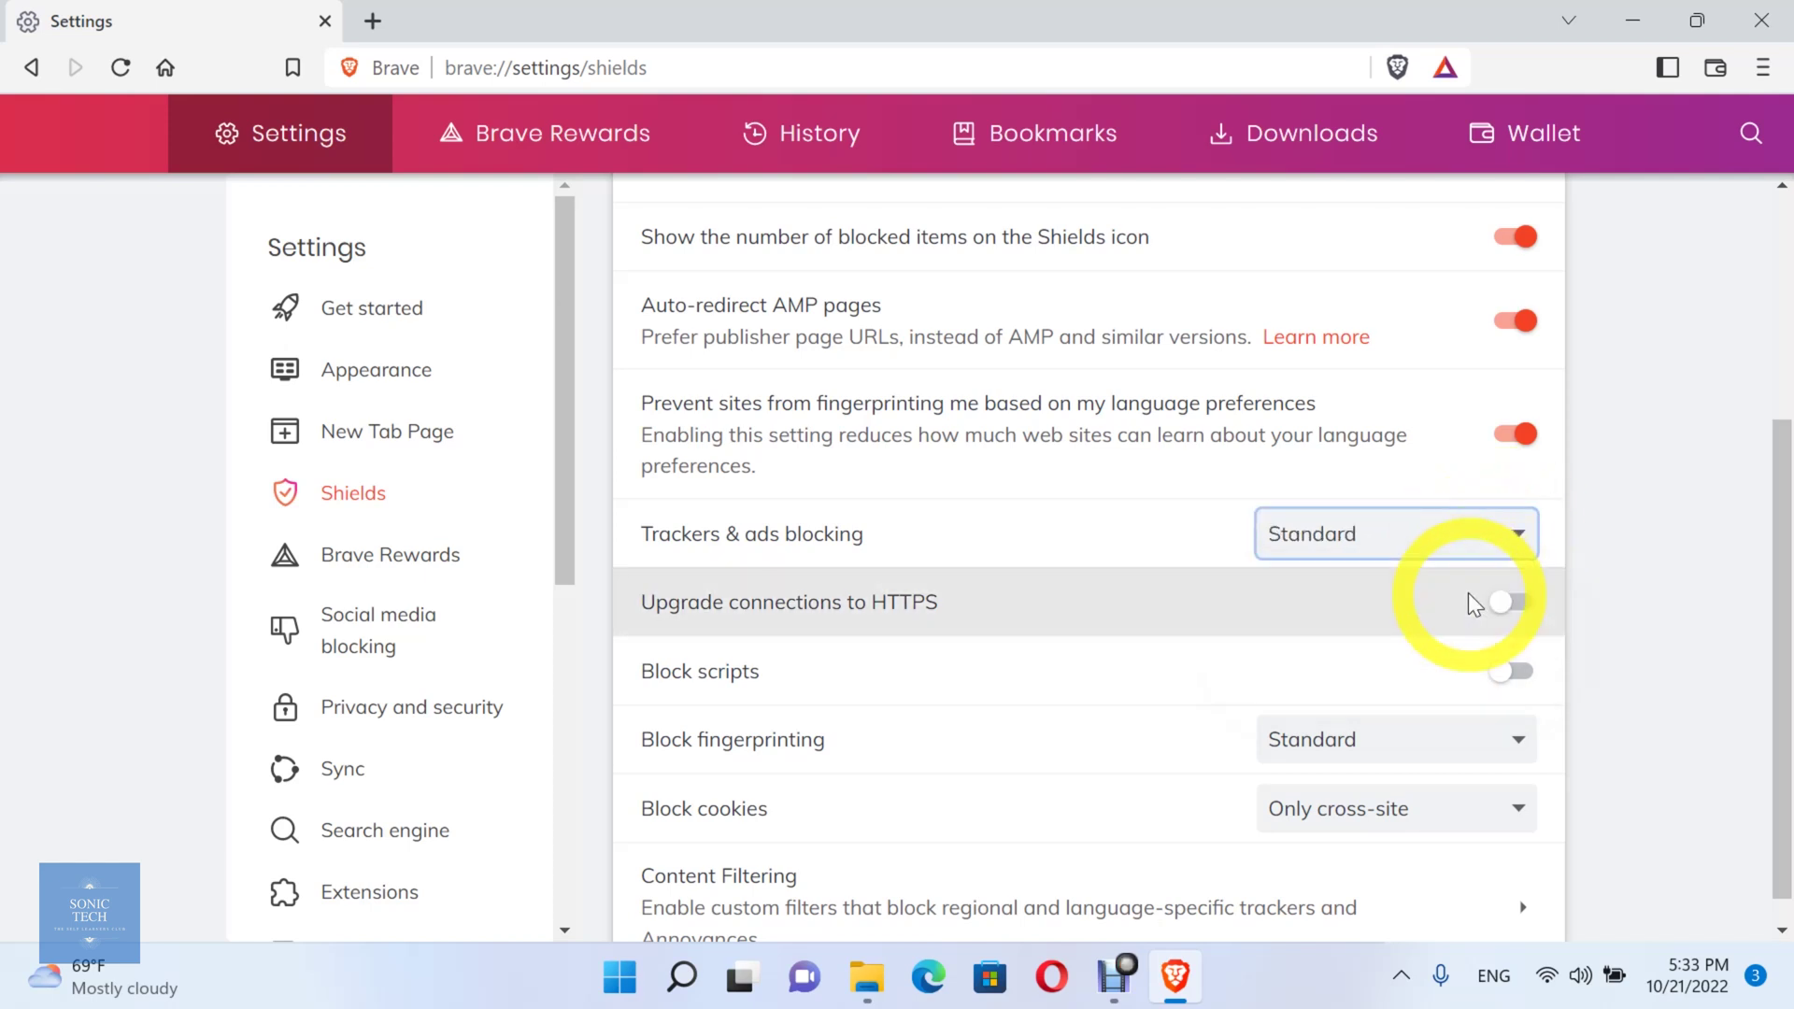
pyautogui.click(1524, 602)
pyautogui.scroll(-1, 1524, 606)
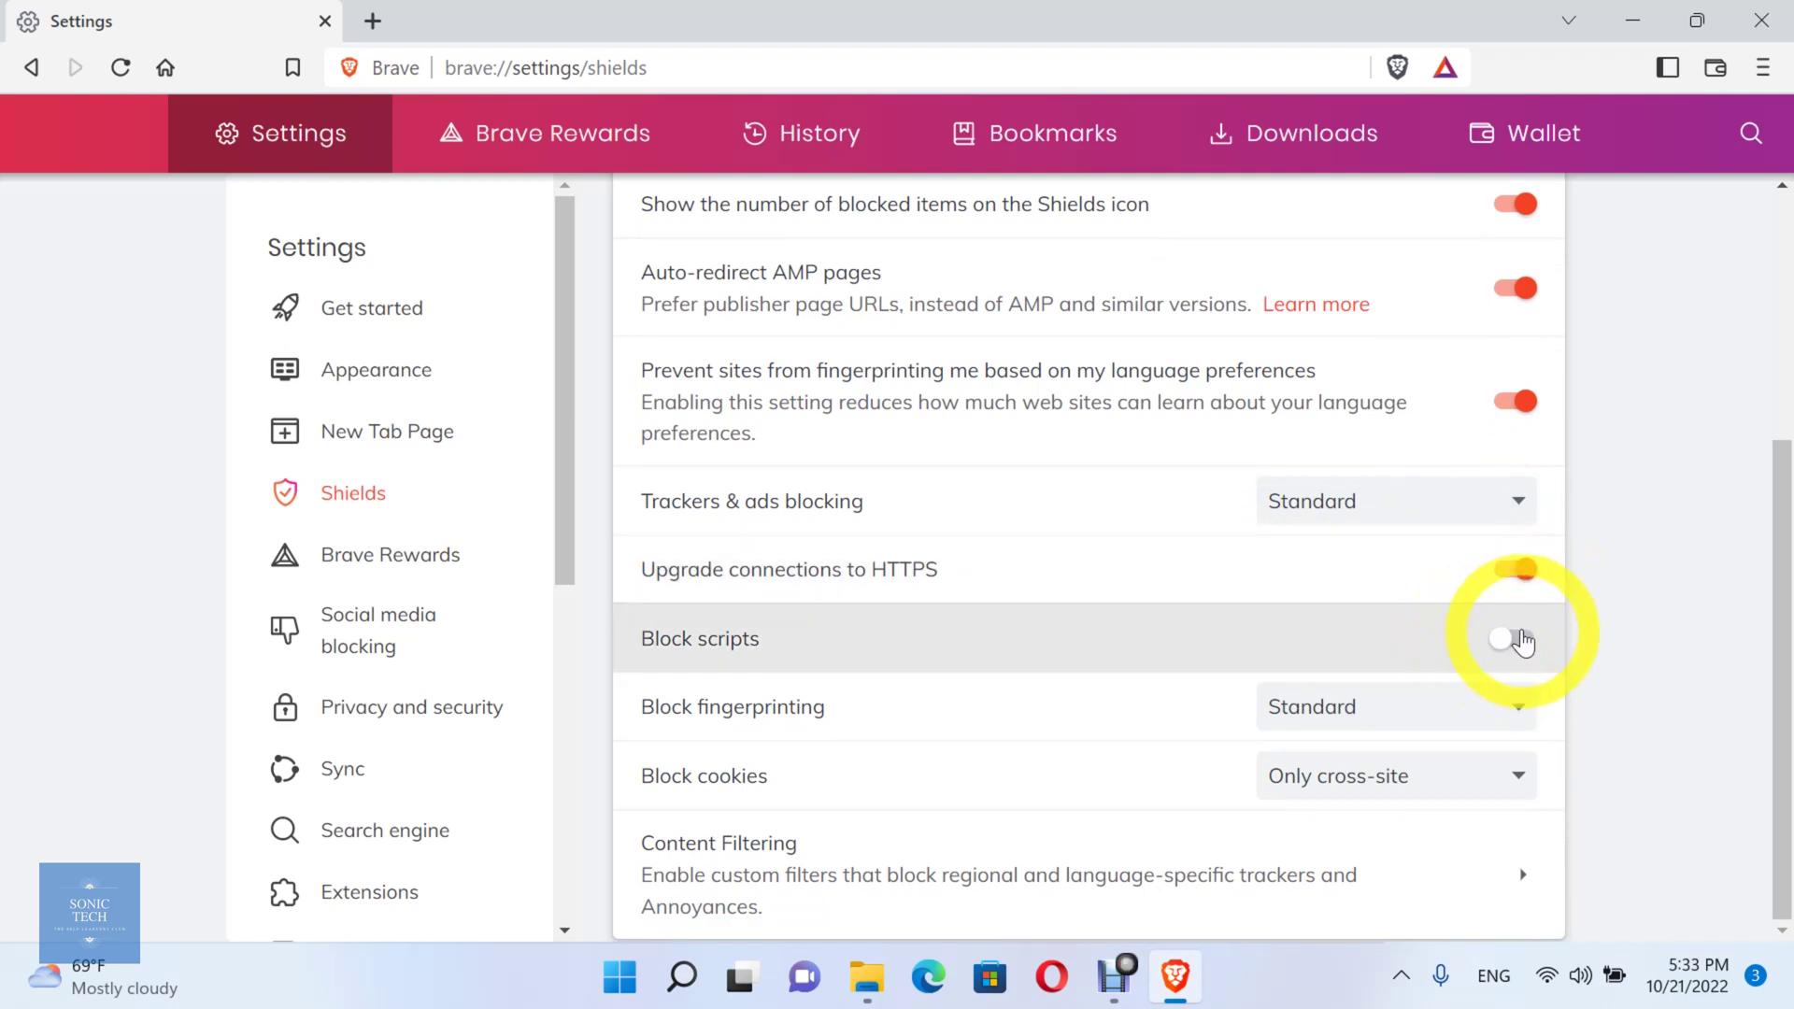
pyautogui.click(1521, 640)
pyautogui.click(1521, 639)
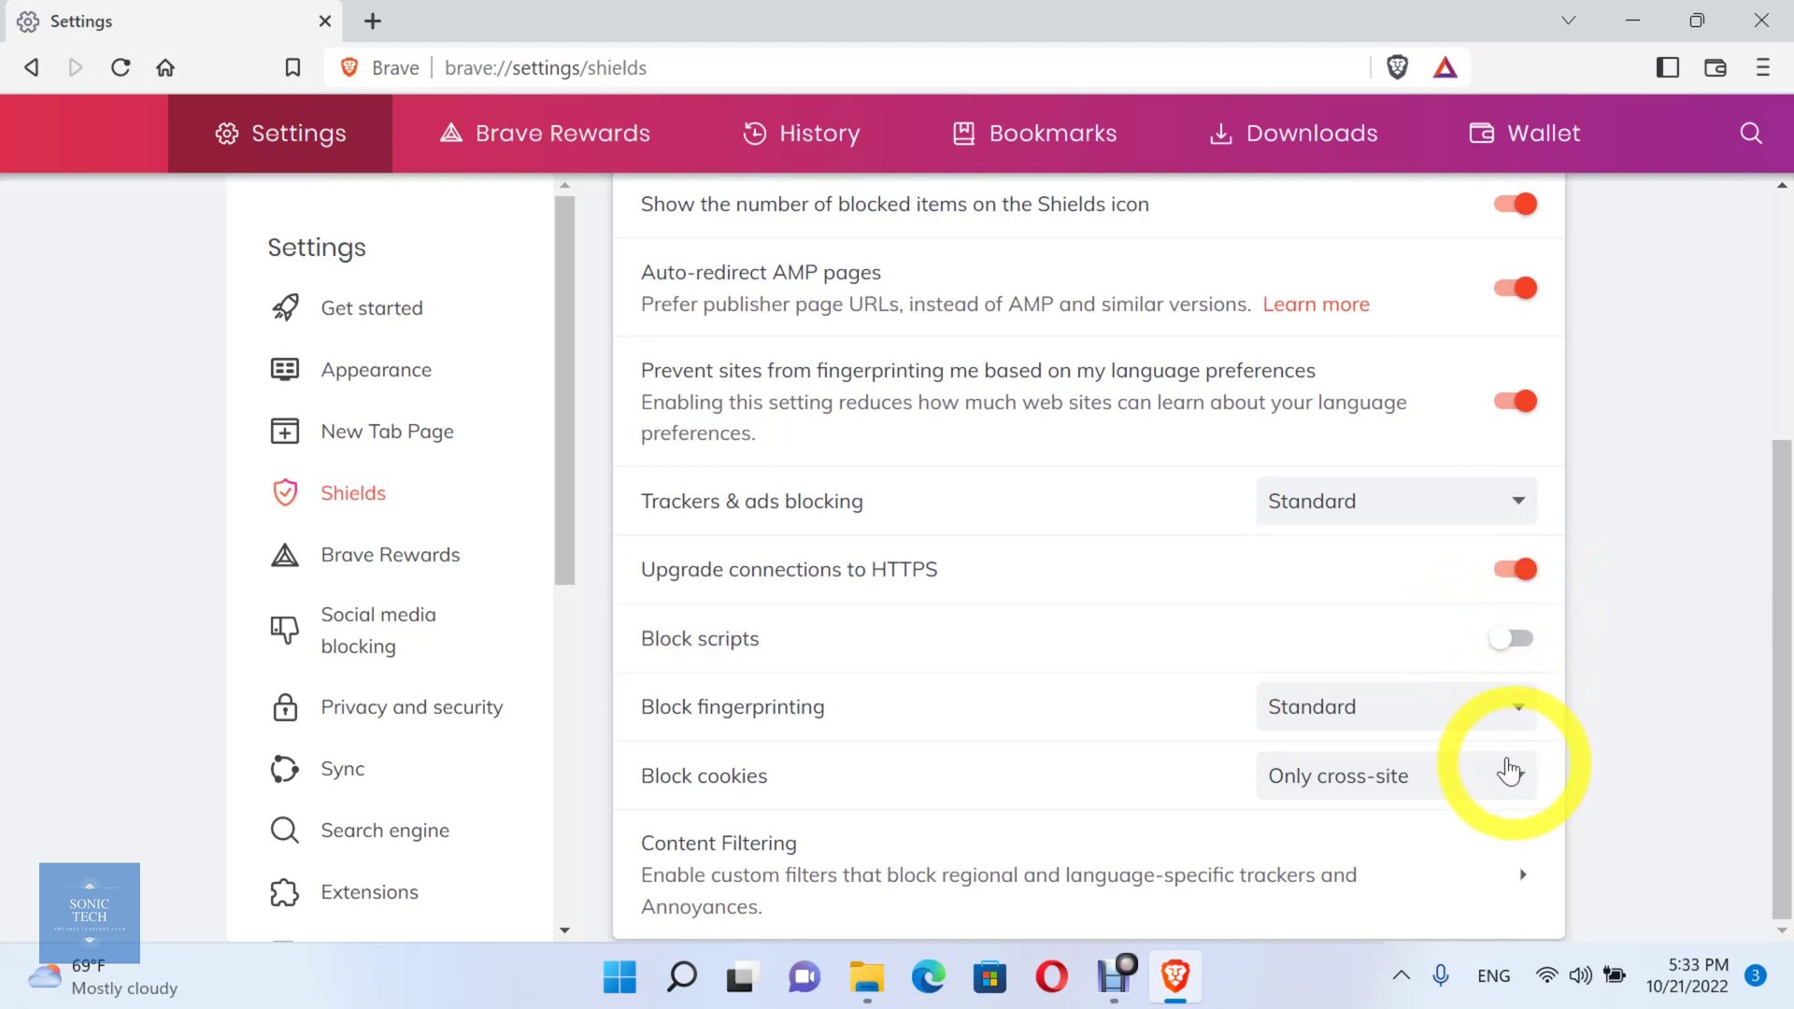
pyautogui.click(1509, 696)
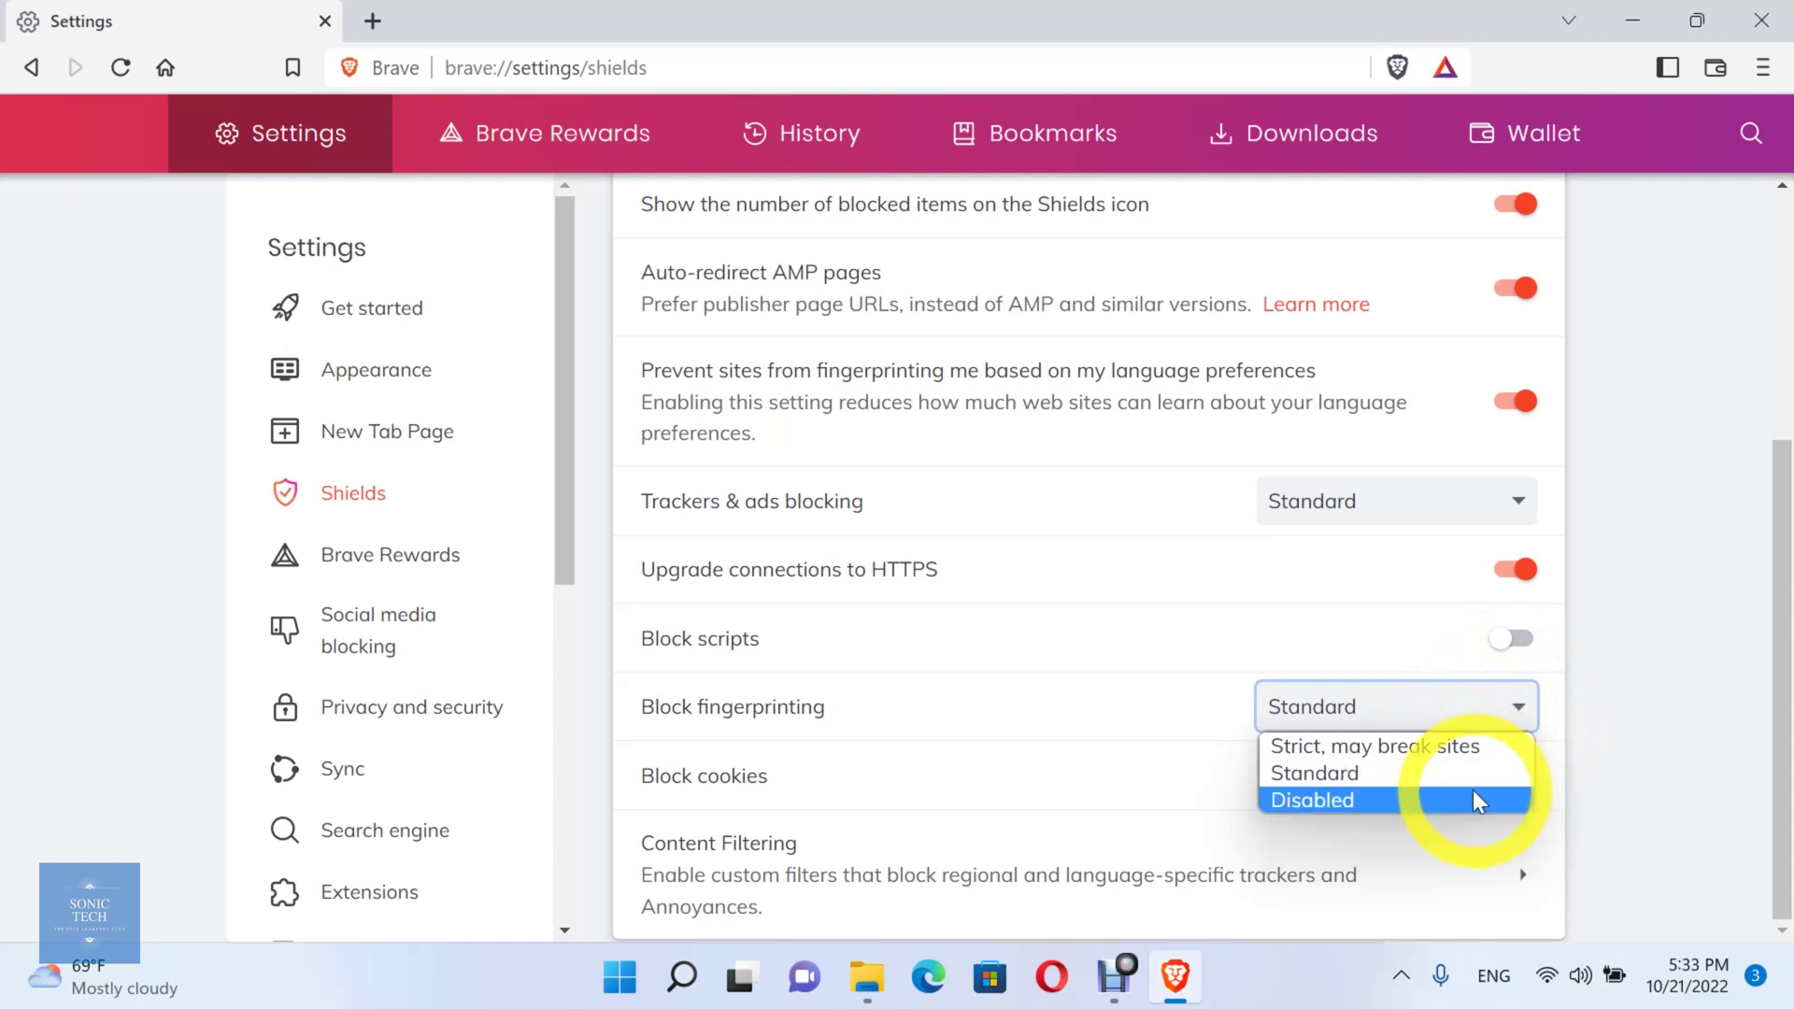
pyautogui.click(1620, 708)
pyautogui.click(1506, 775)
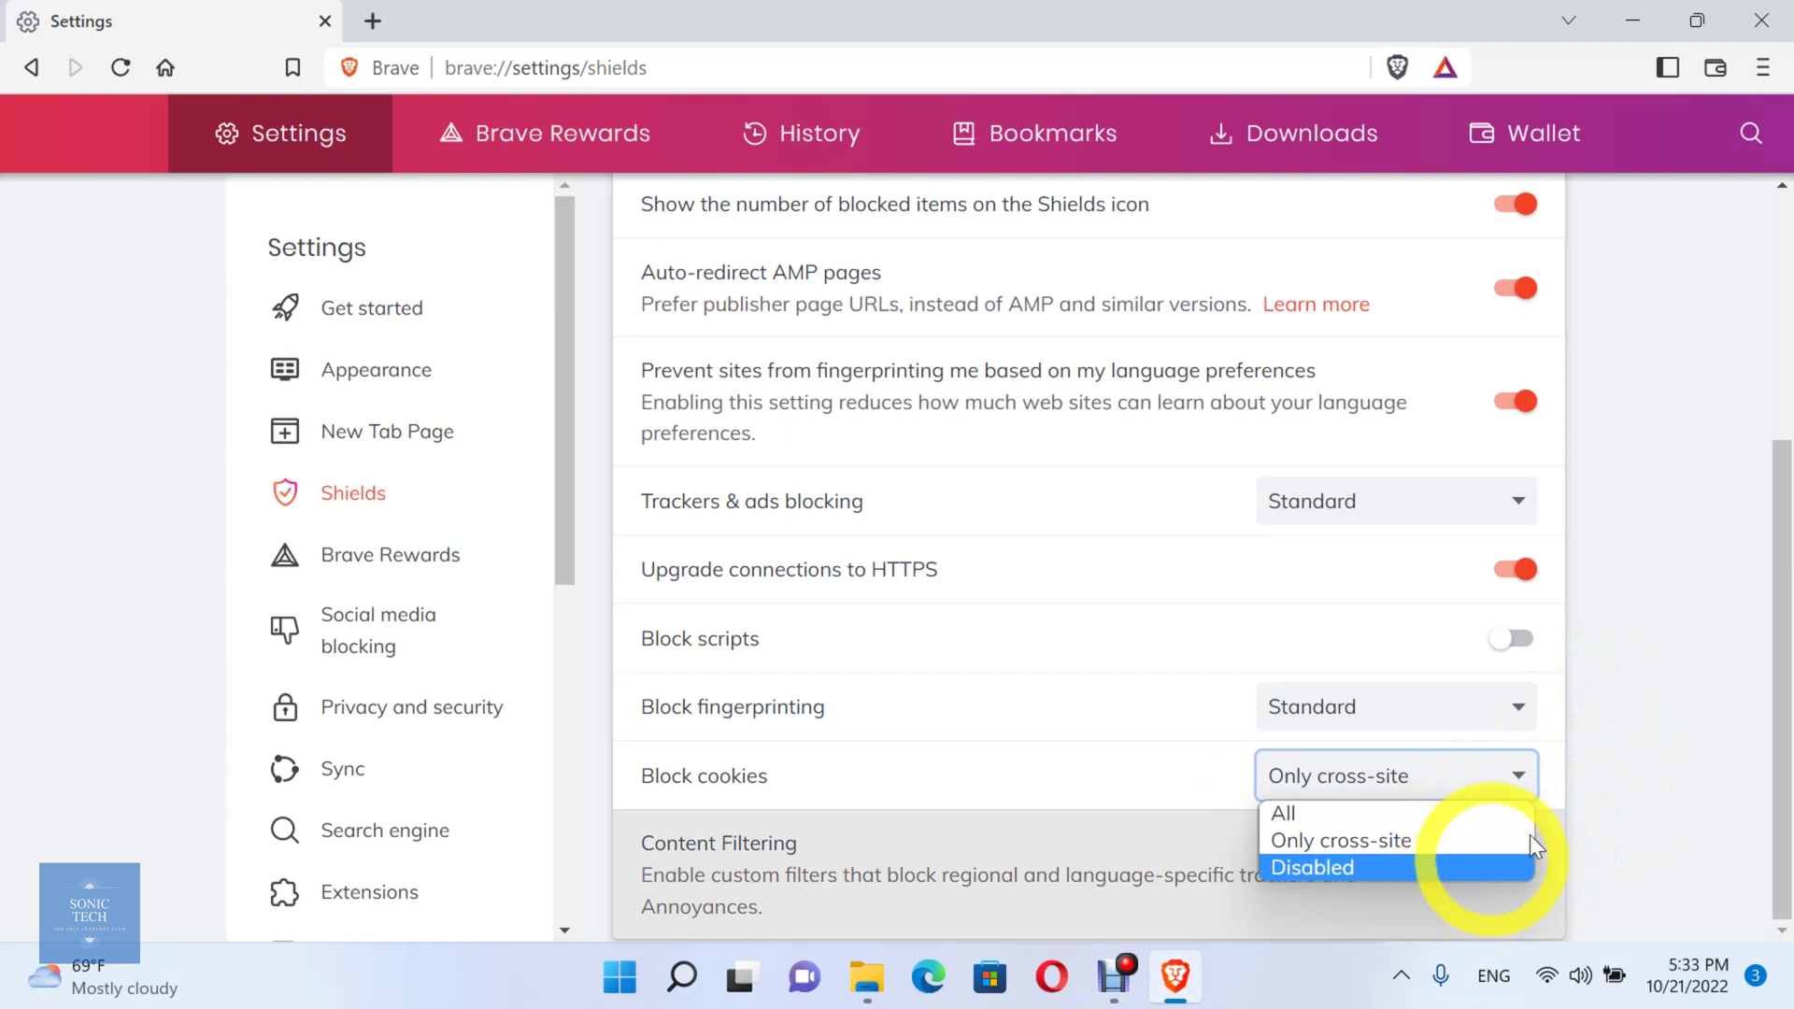
pyautogui.click(1633, 715)
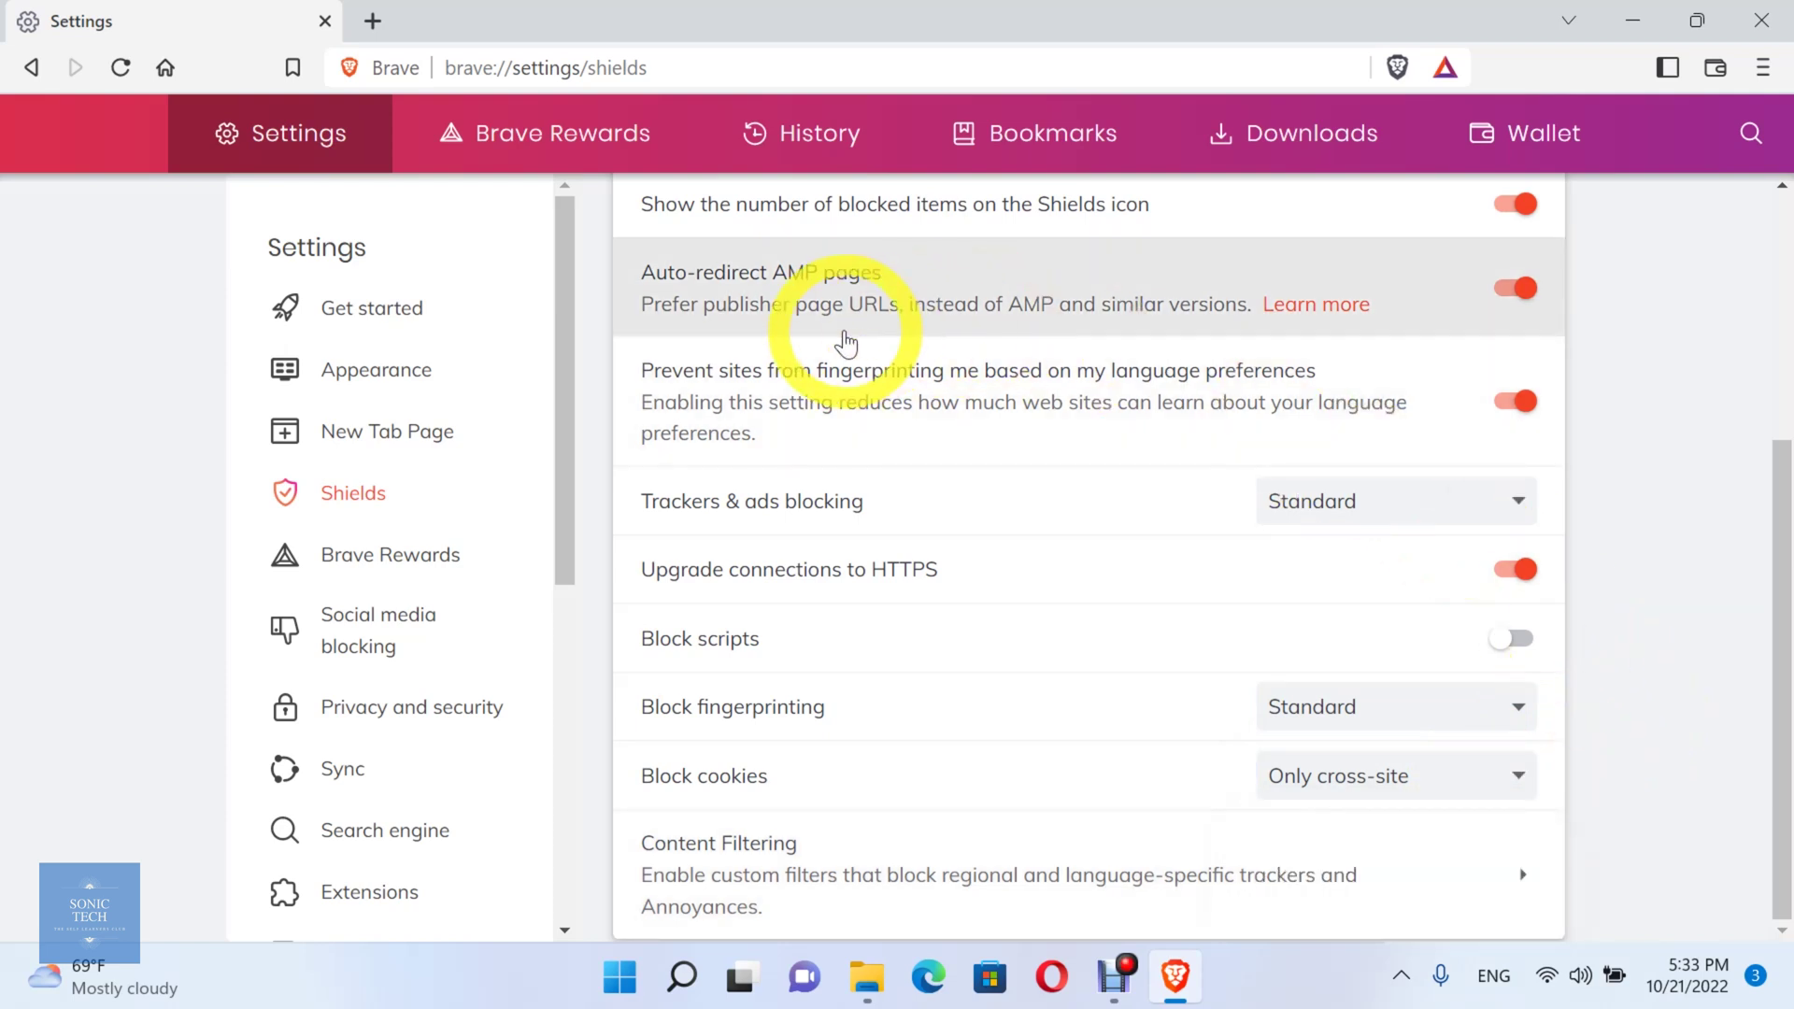
# - Reach the Chrome Web Store from the Extensions settings and search it for 'ads block'
pyautogui.scroll(-2, 467, 421)
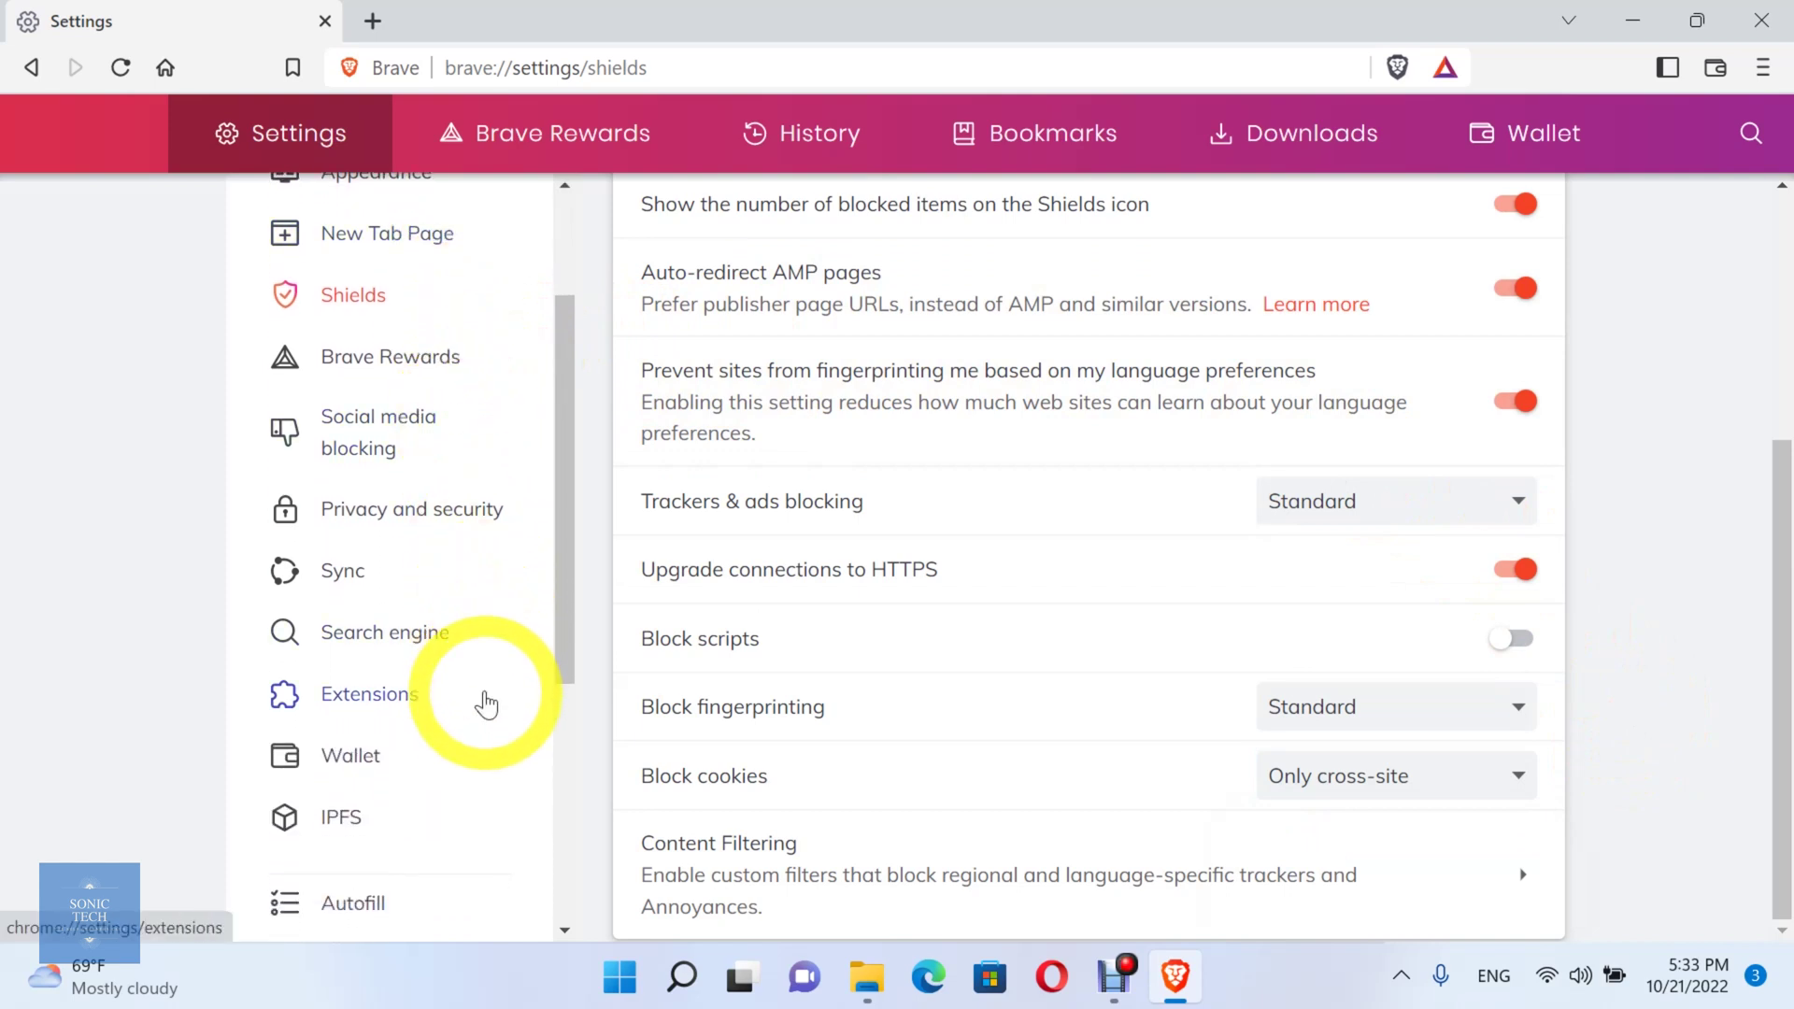
pyautogui.click(486, 704)
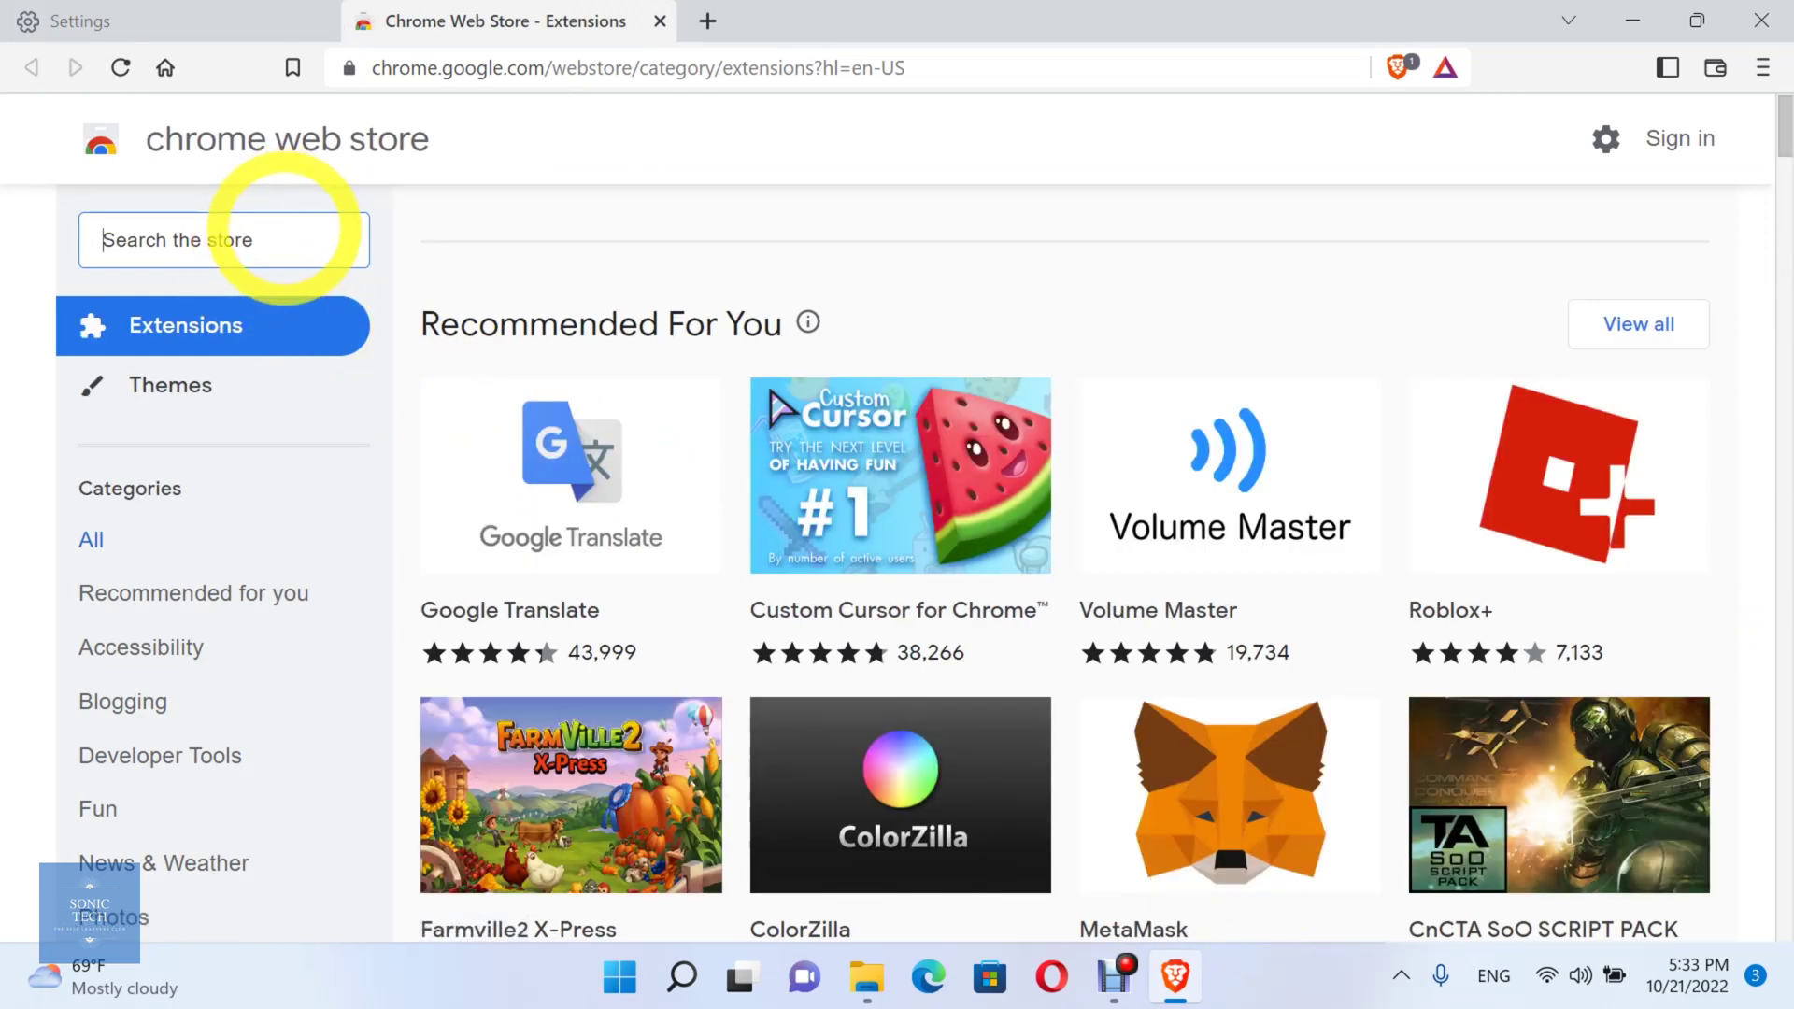
pyautogui.write('ads ')
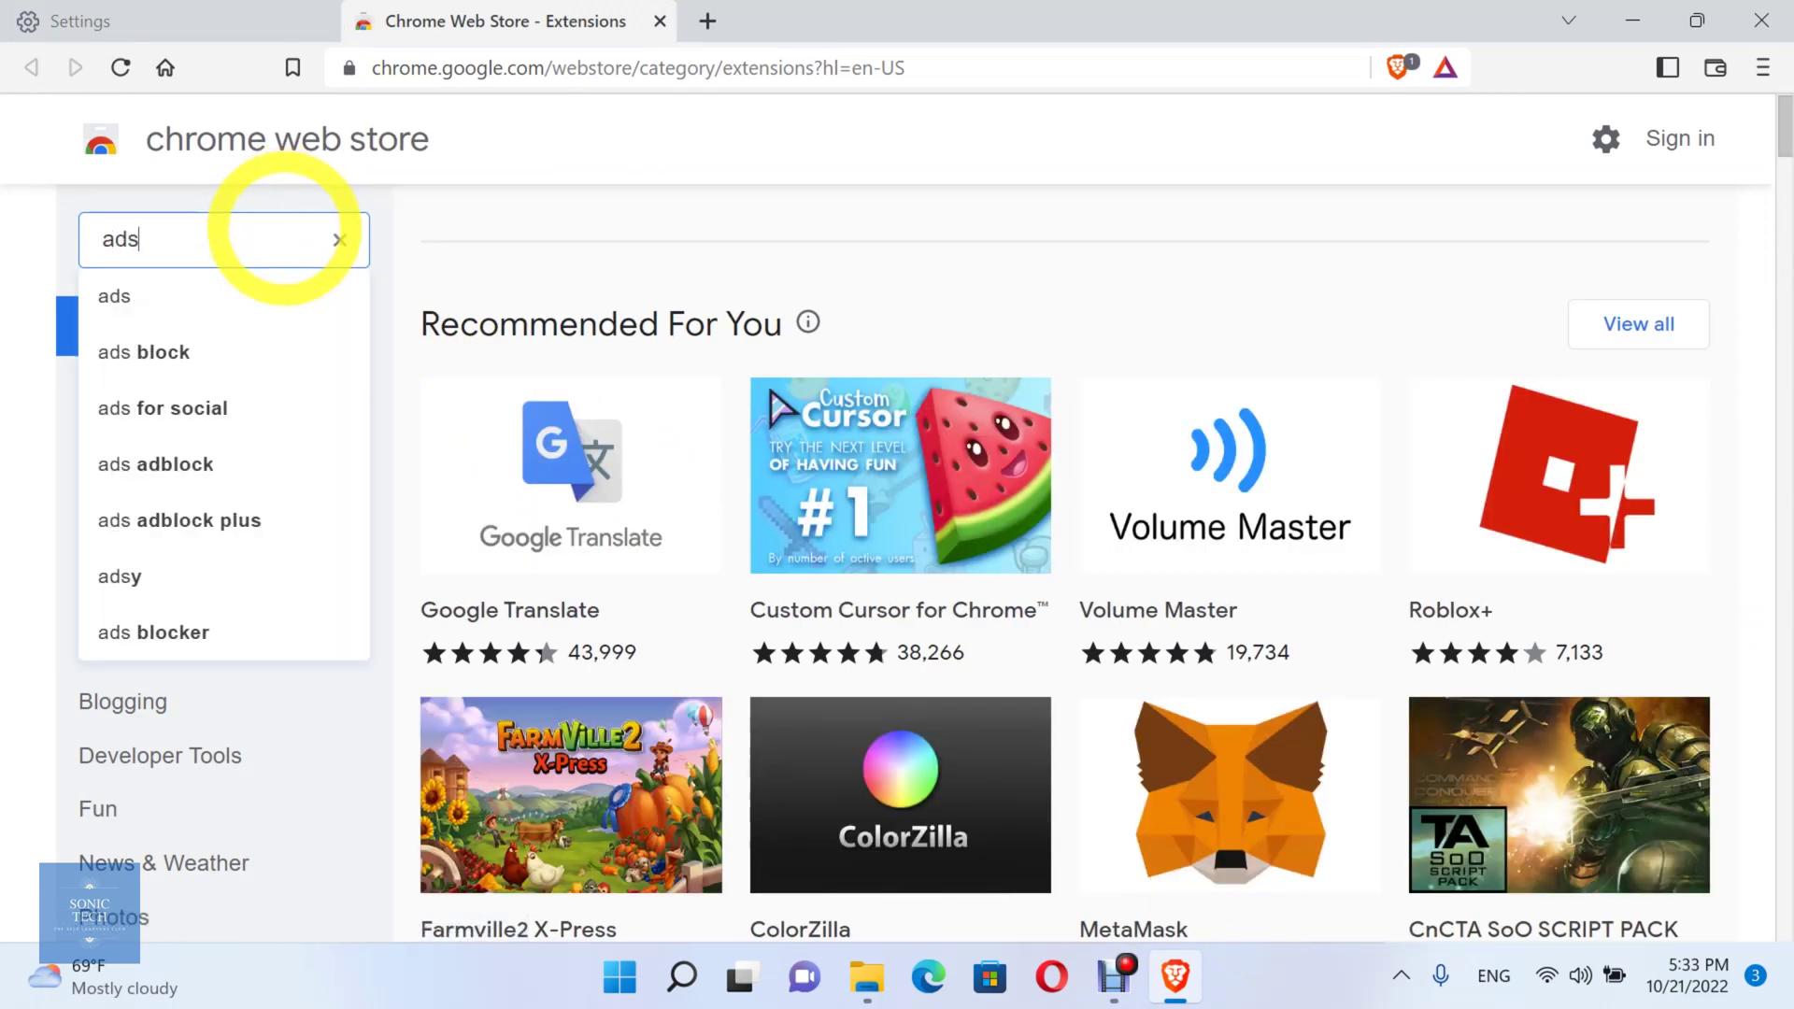
pyautogui.write('bloc')
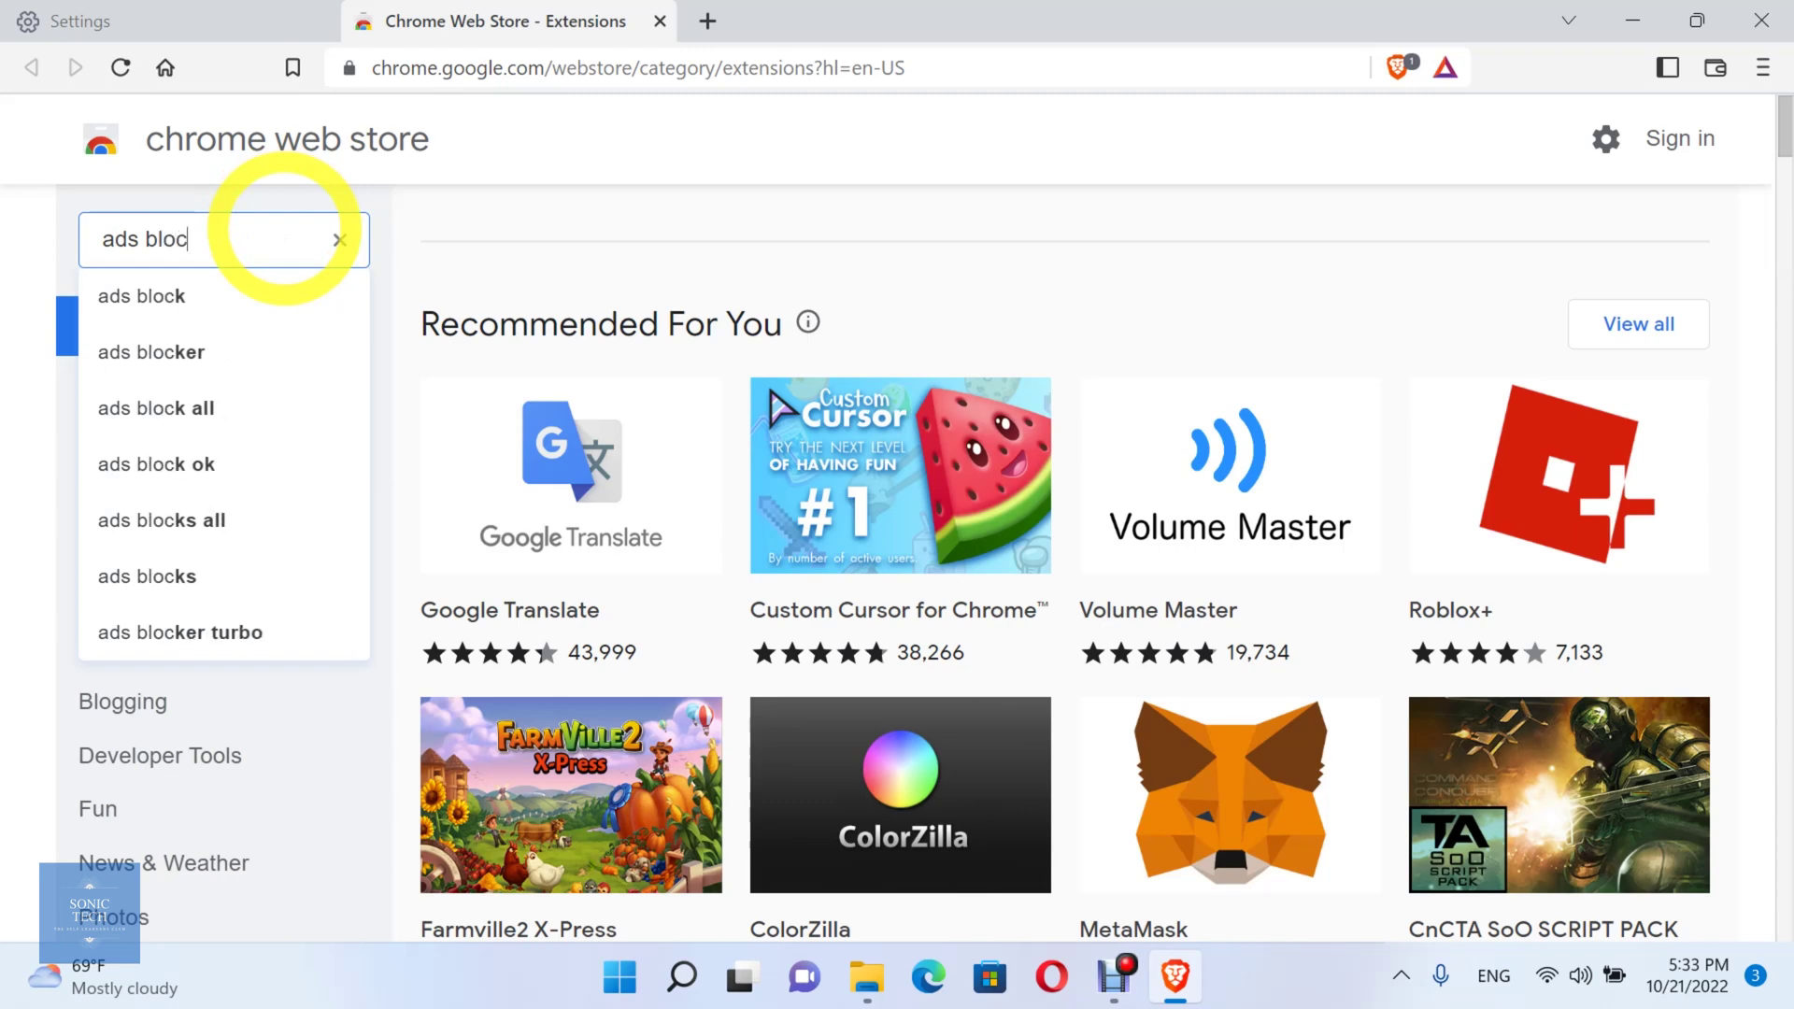
pyautogui.write('k')
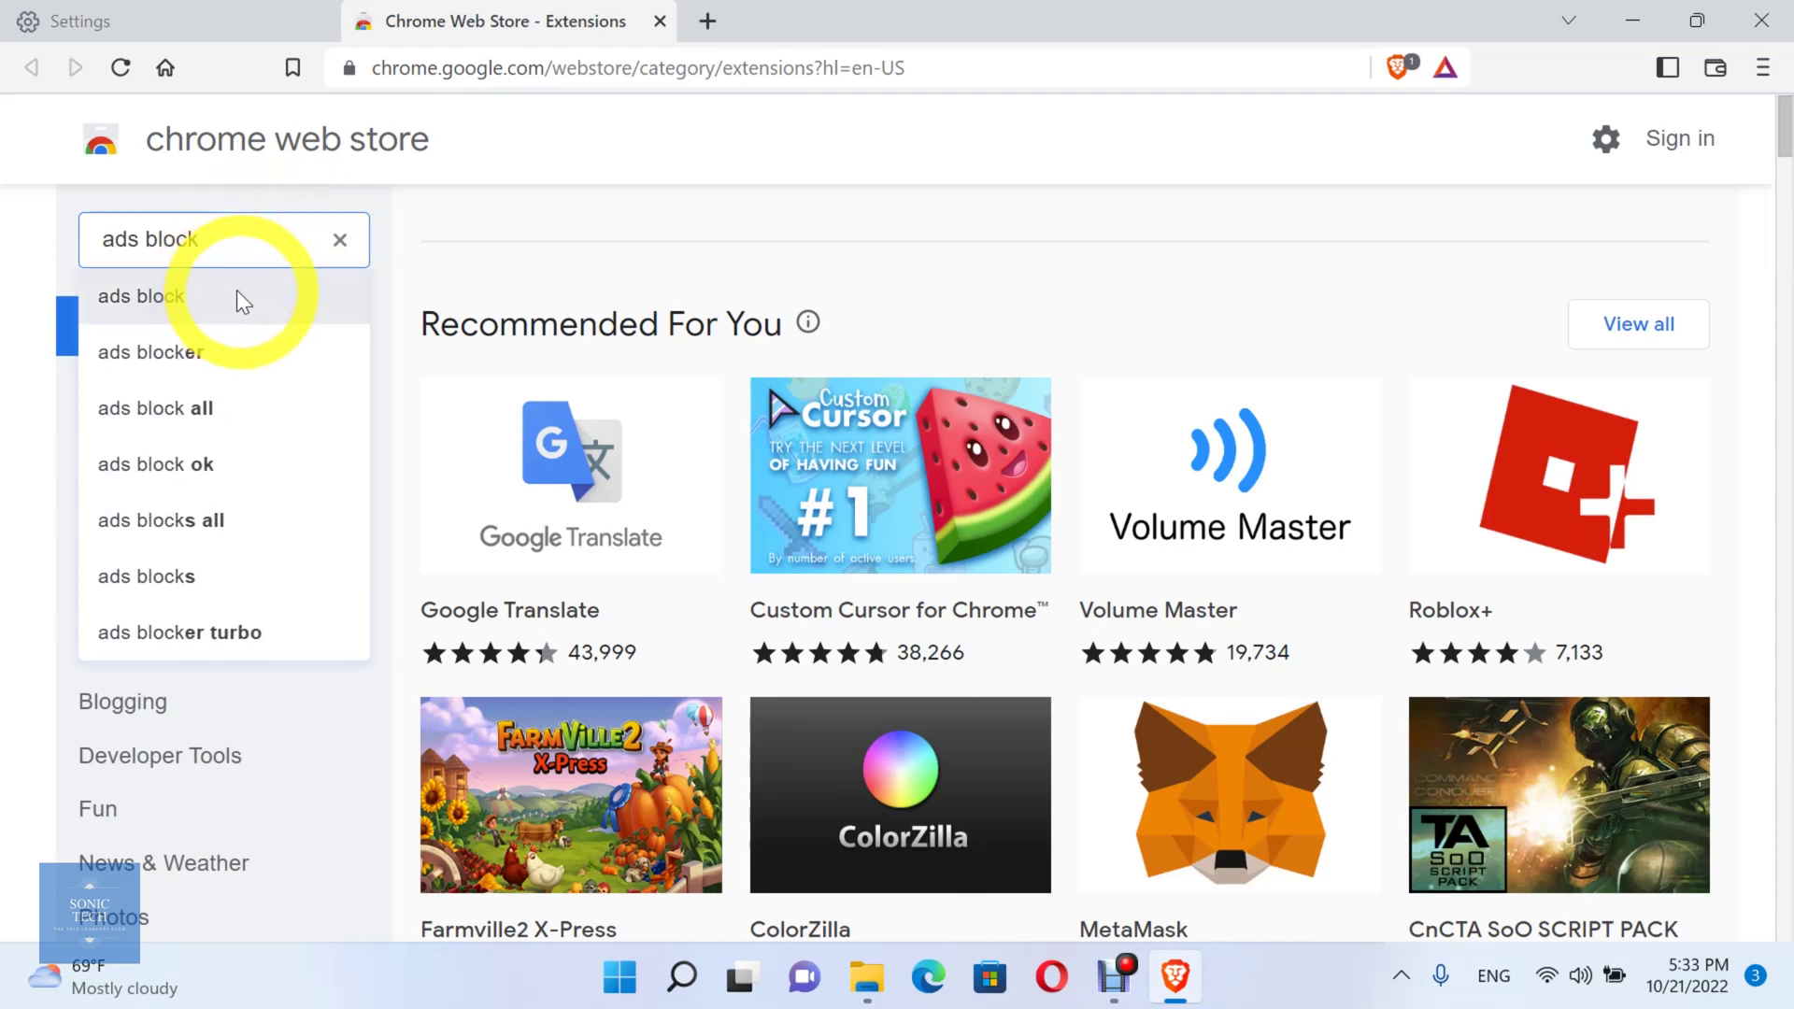
# - Pick VK+OK Ads Block from the 'ads block' results and add it to Brave
pyautogui.click(256, 300)
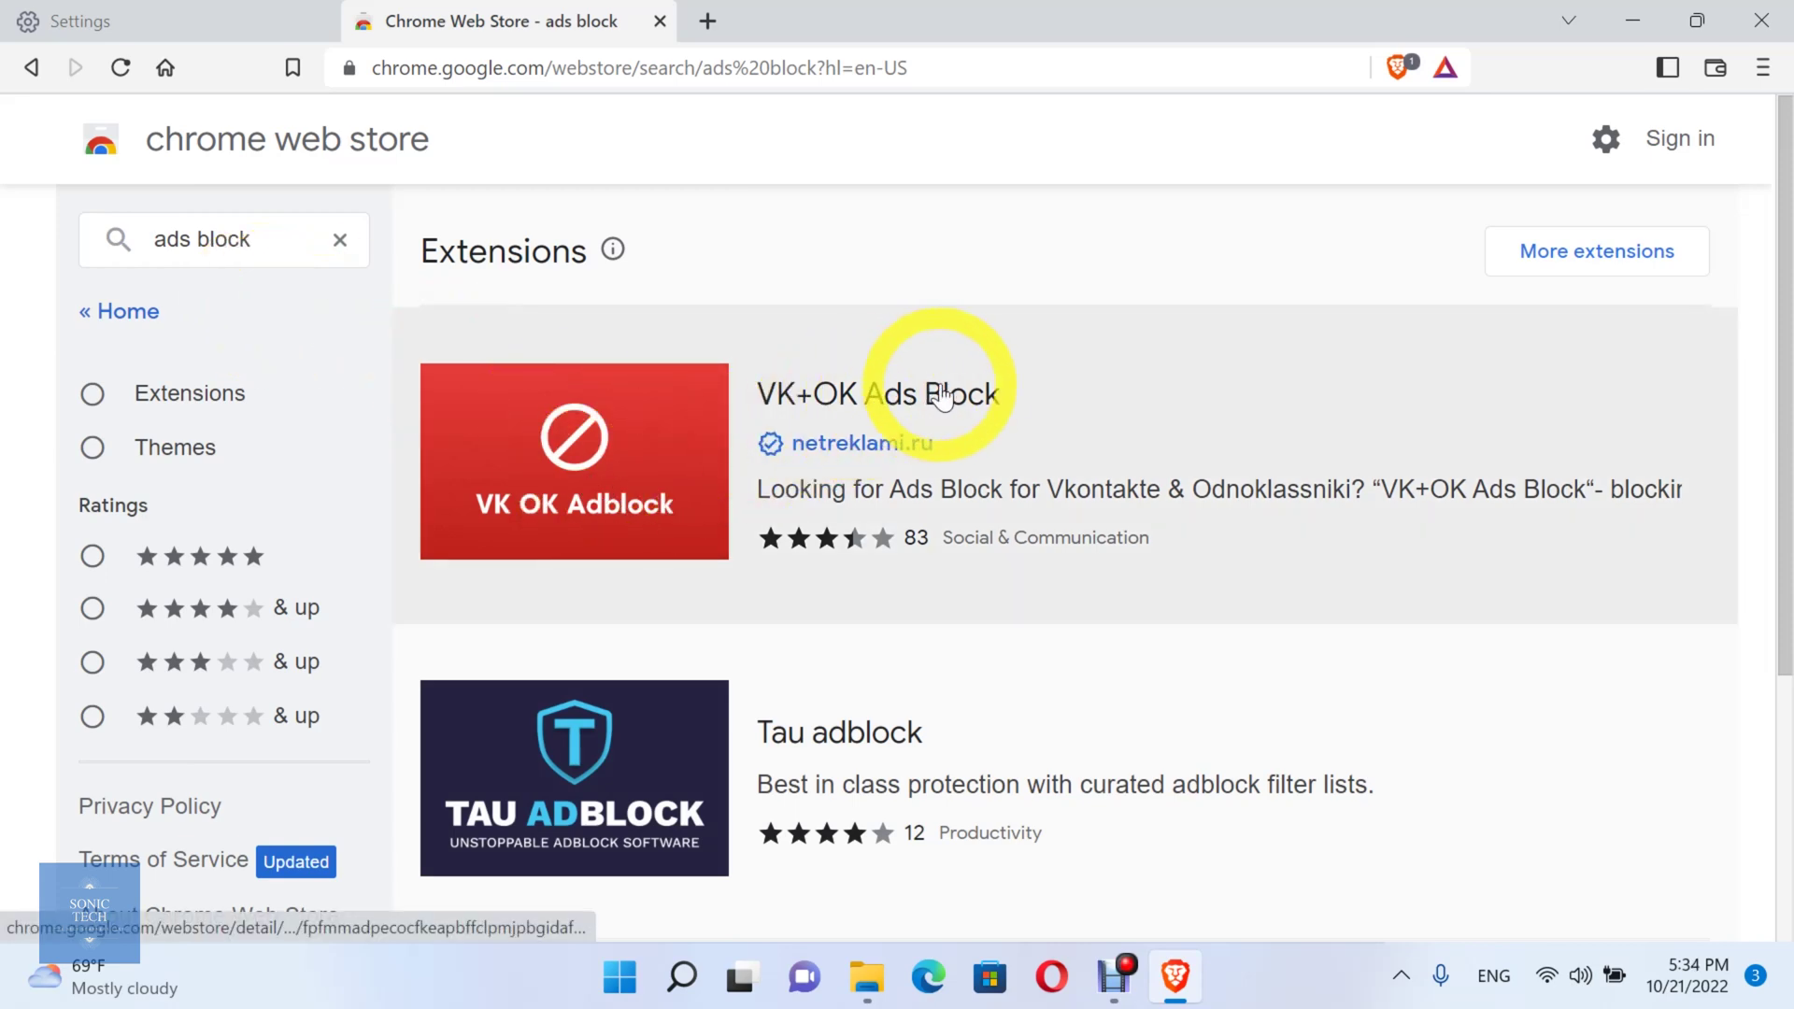
pyautogui.click(958, 397)
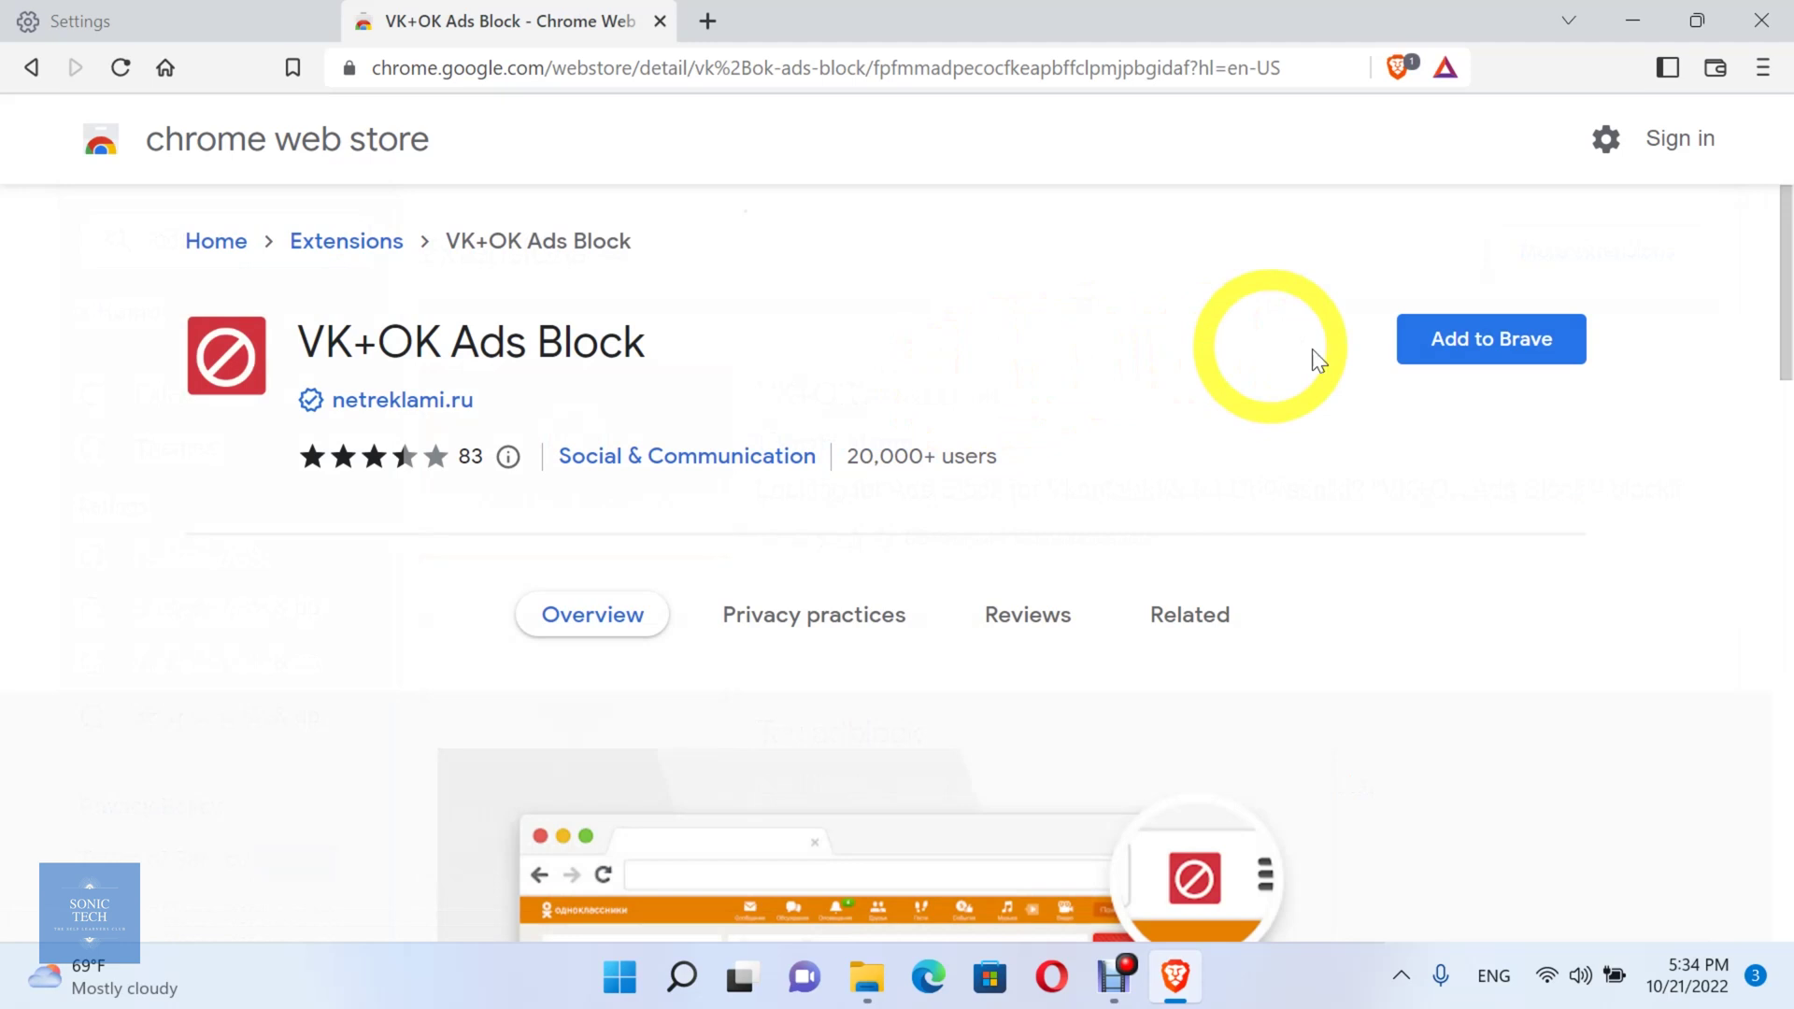
pyautogui.click(1498, 361)
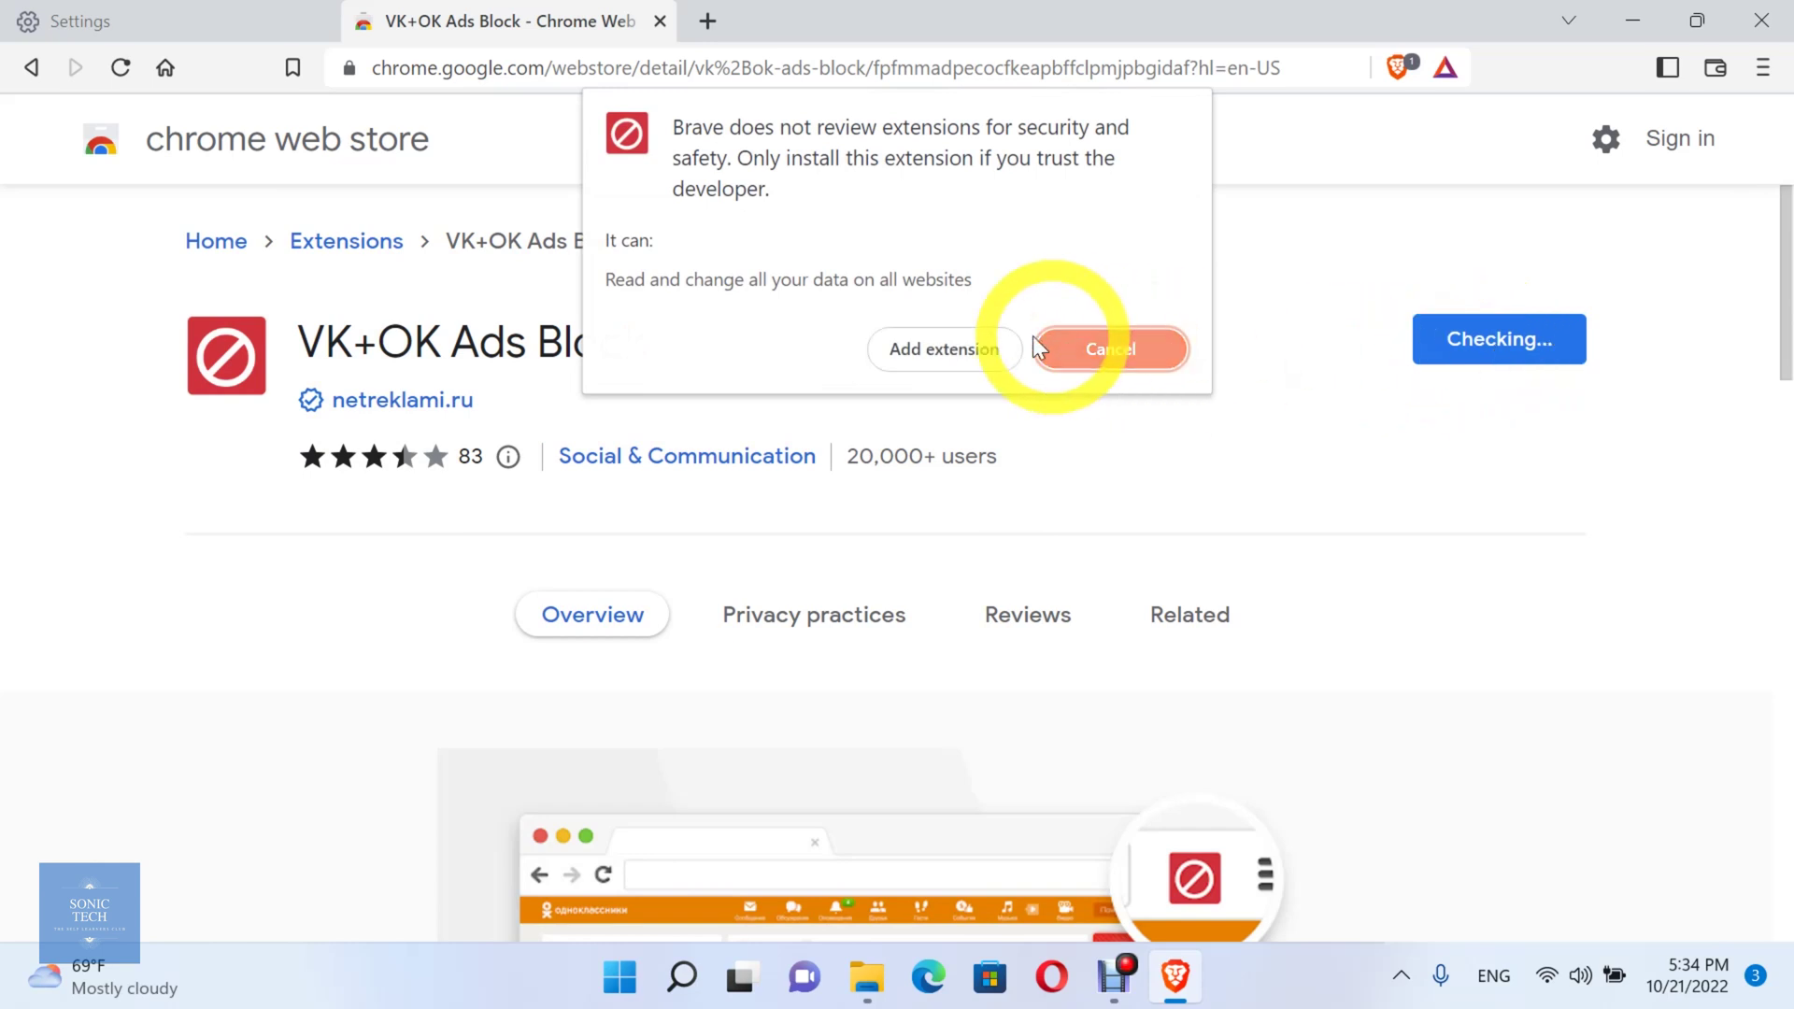
pyautogui.click(983, 349)
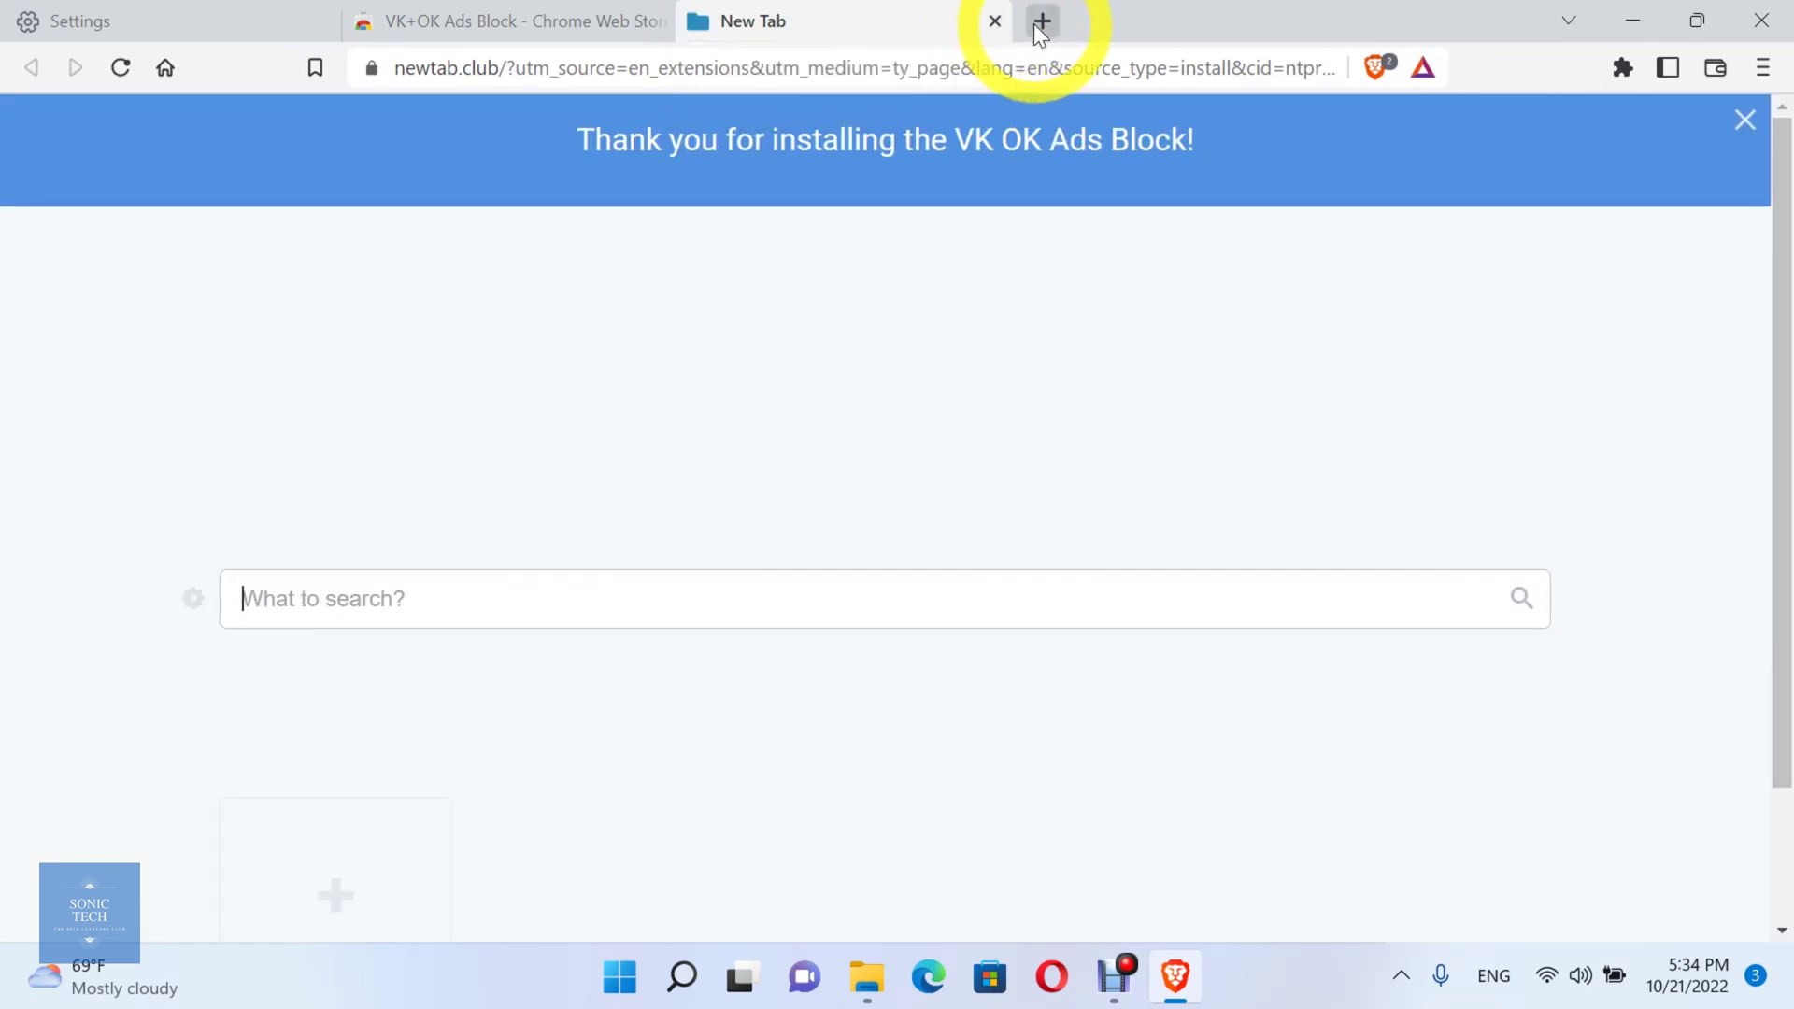
# - Pin VK+OK Ads Block to the toolbar and show its right-click menu with removal
pyautogui.click(1033, 25)
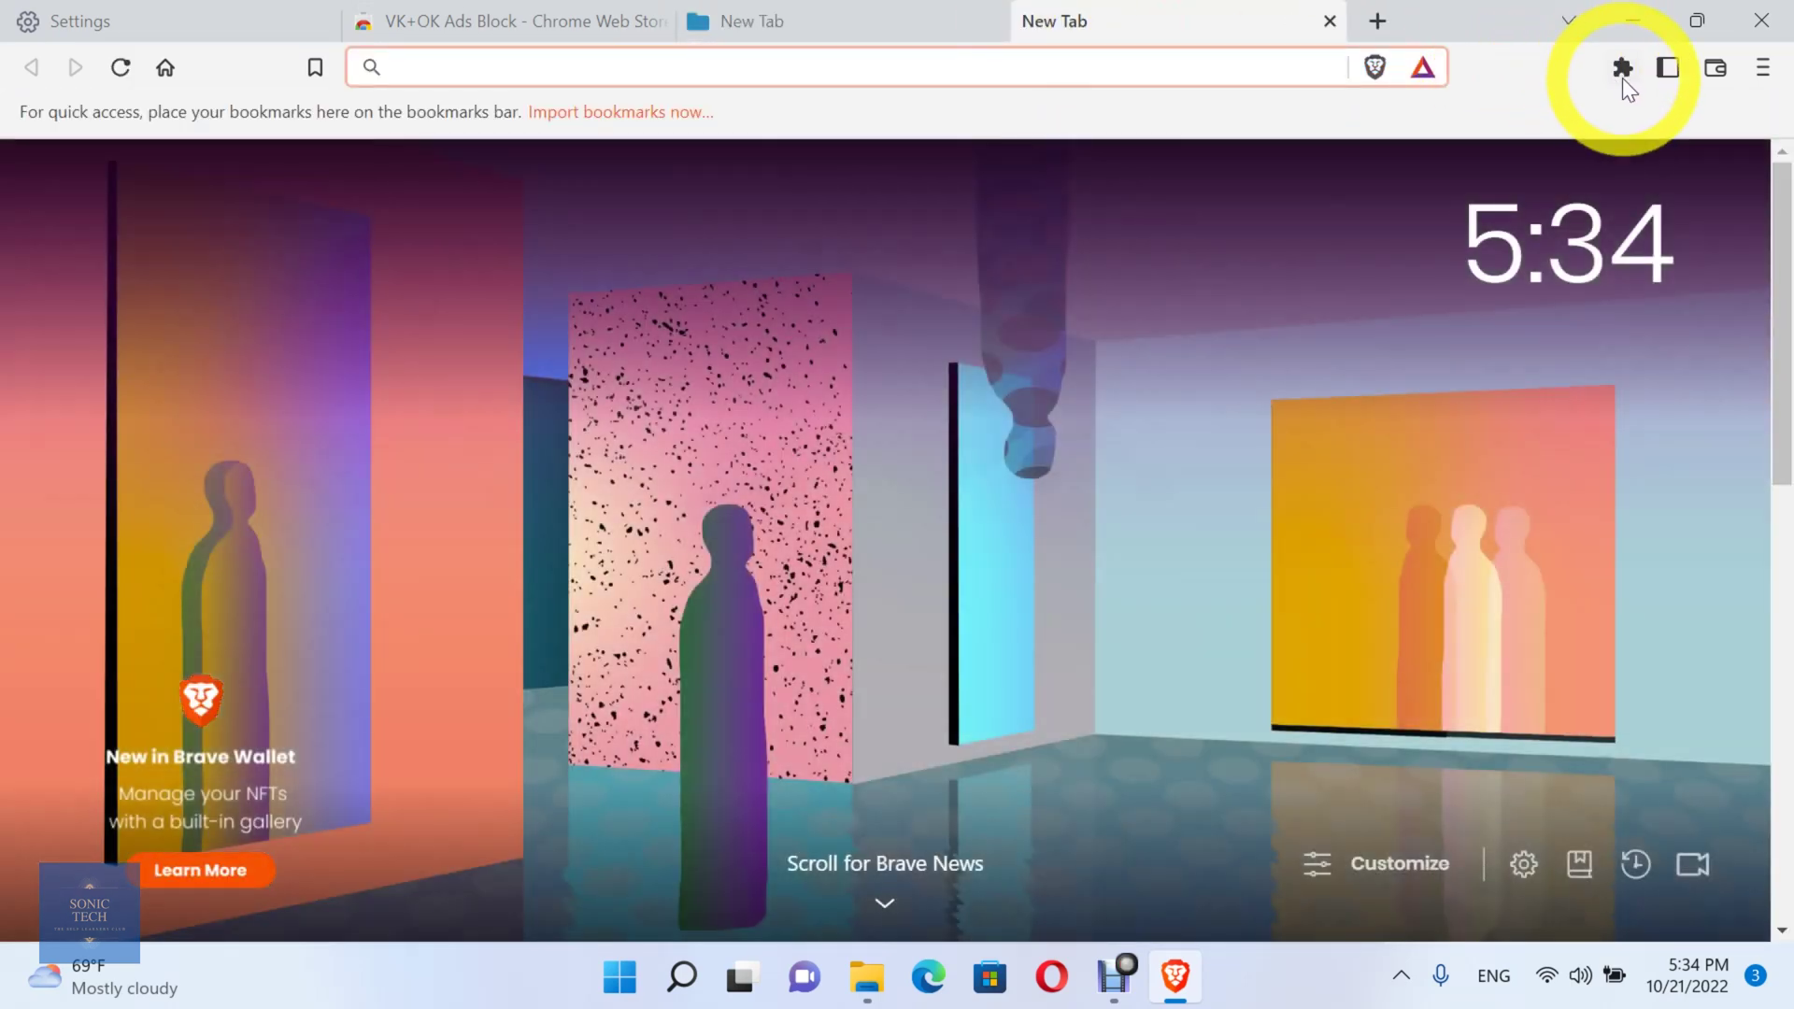
pyautogui.click(1622, 67)
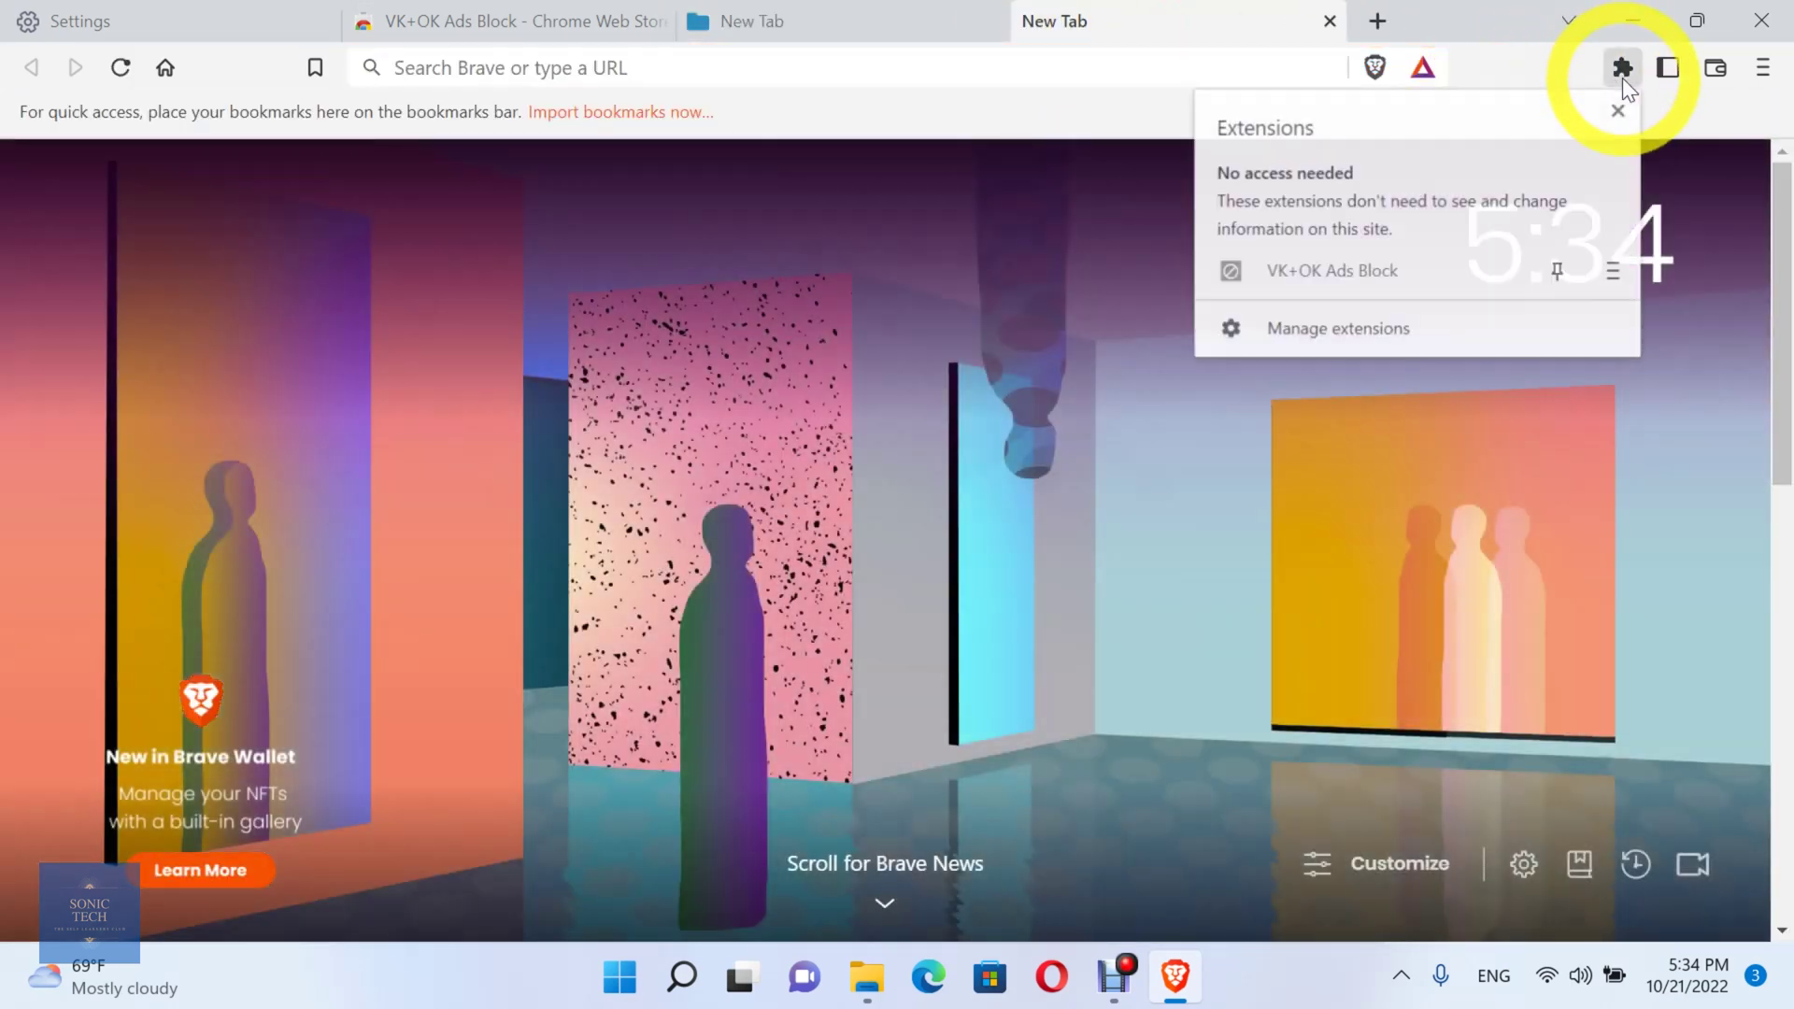
pyautogui.click(1559, 275)
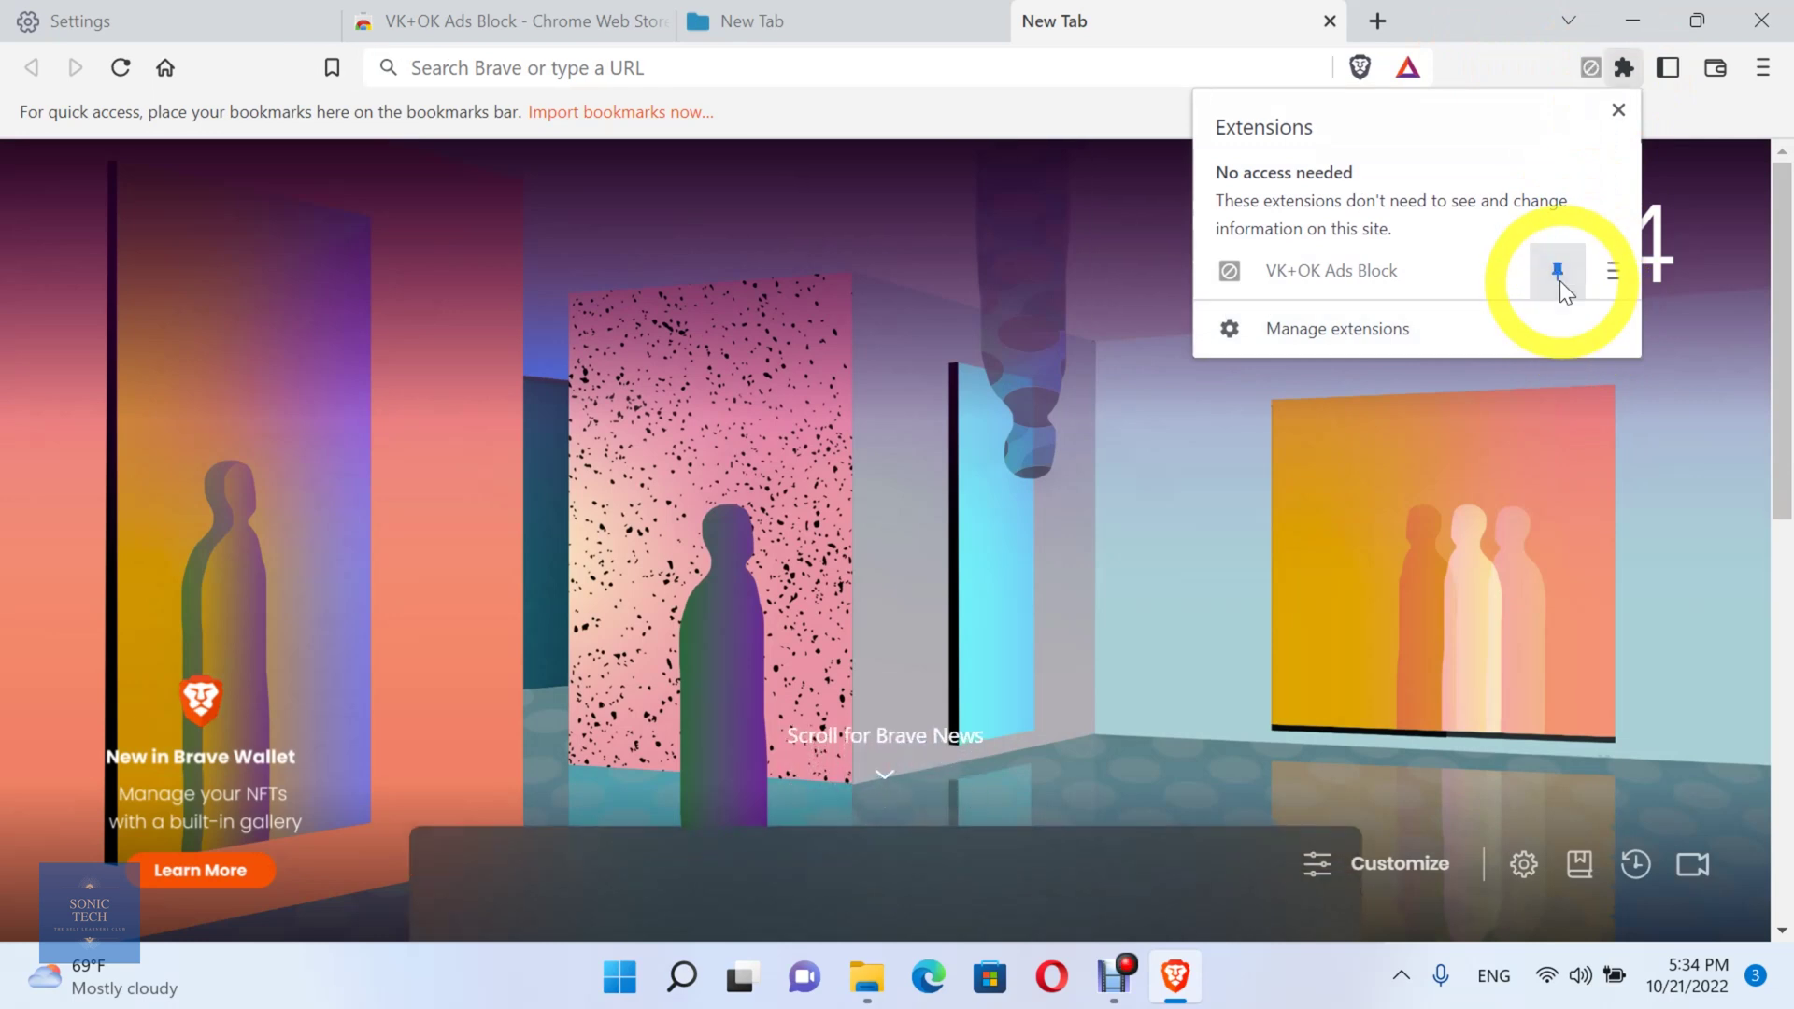
pyautogui.click(1497, 14)
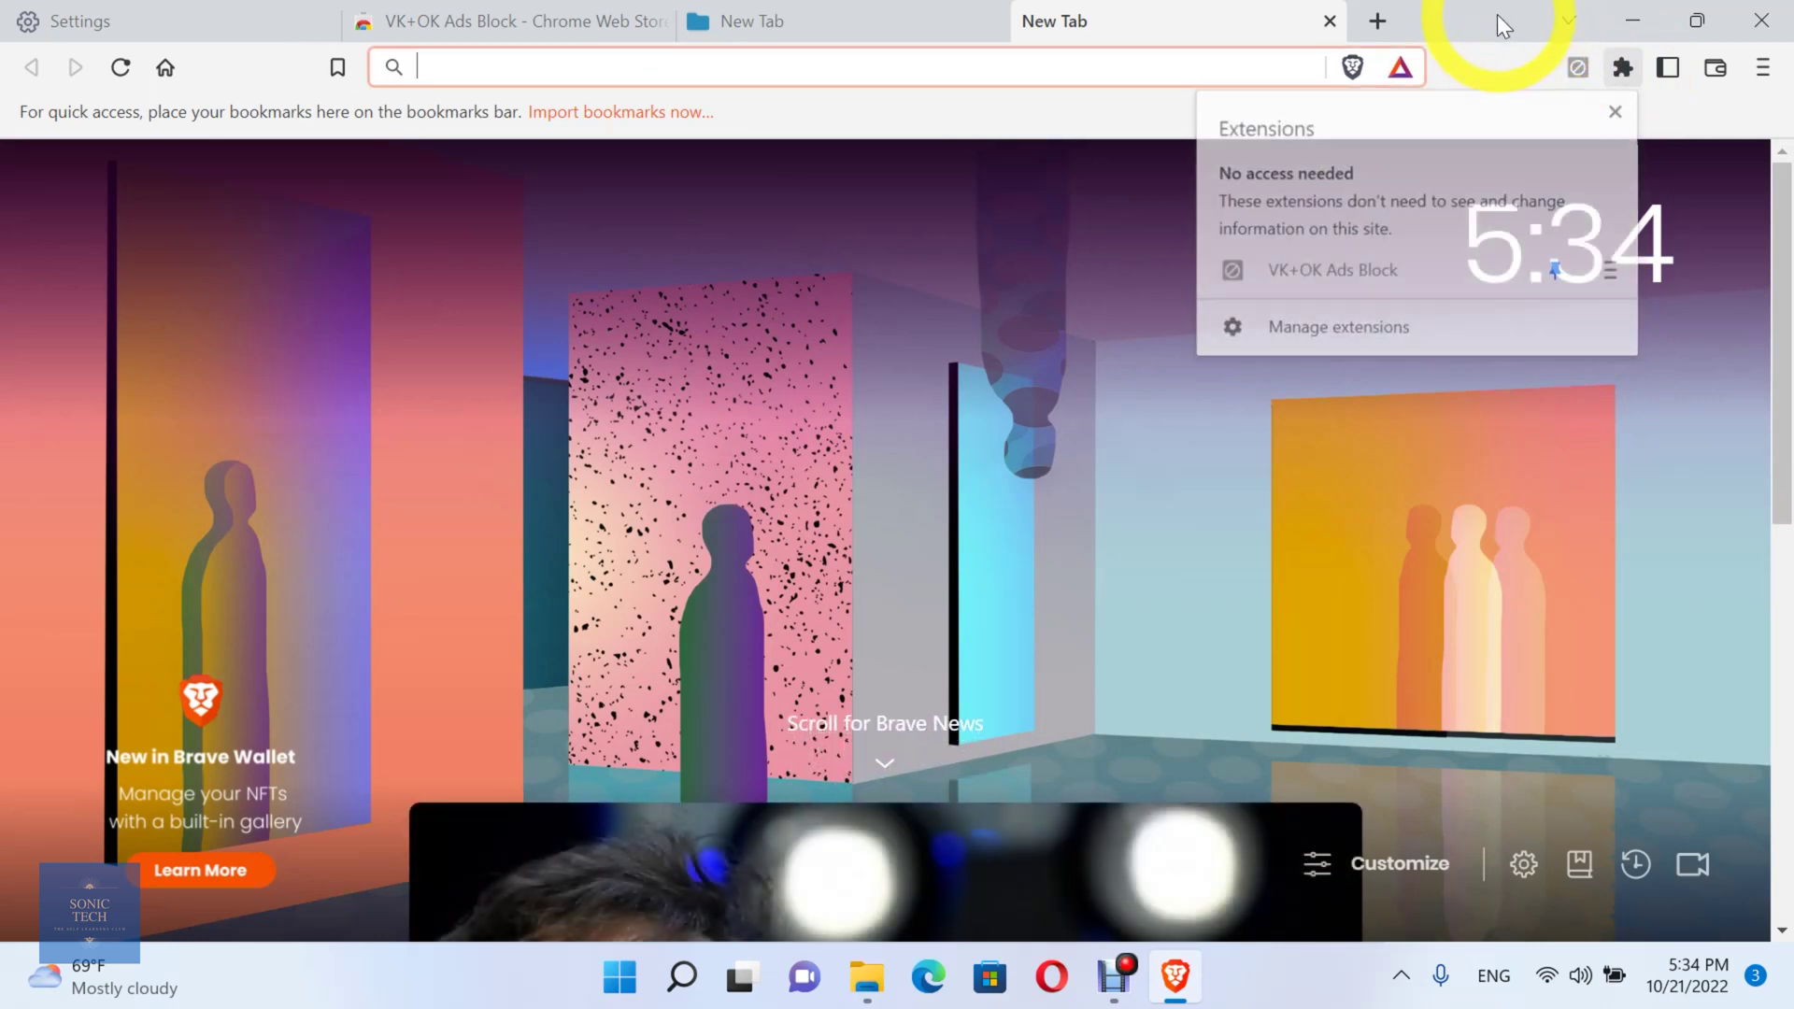
pyautogui.rightClick(1567, 73)
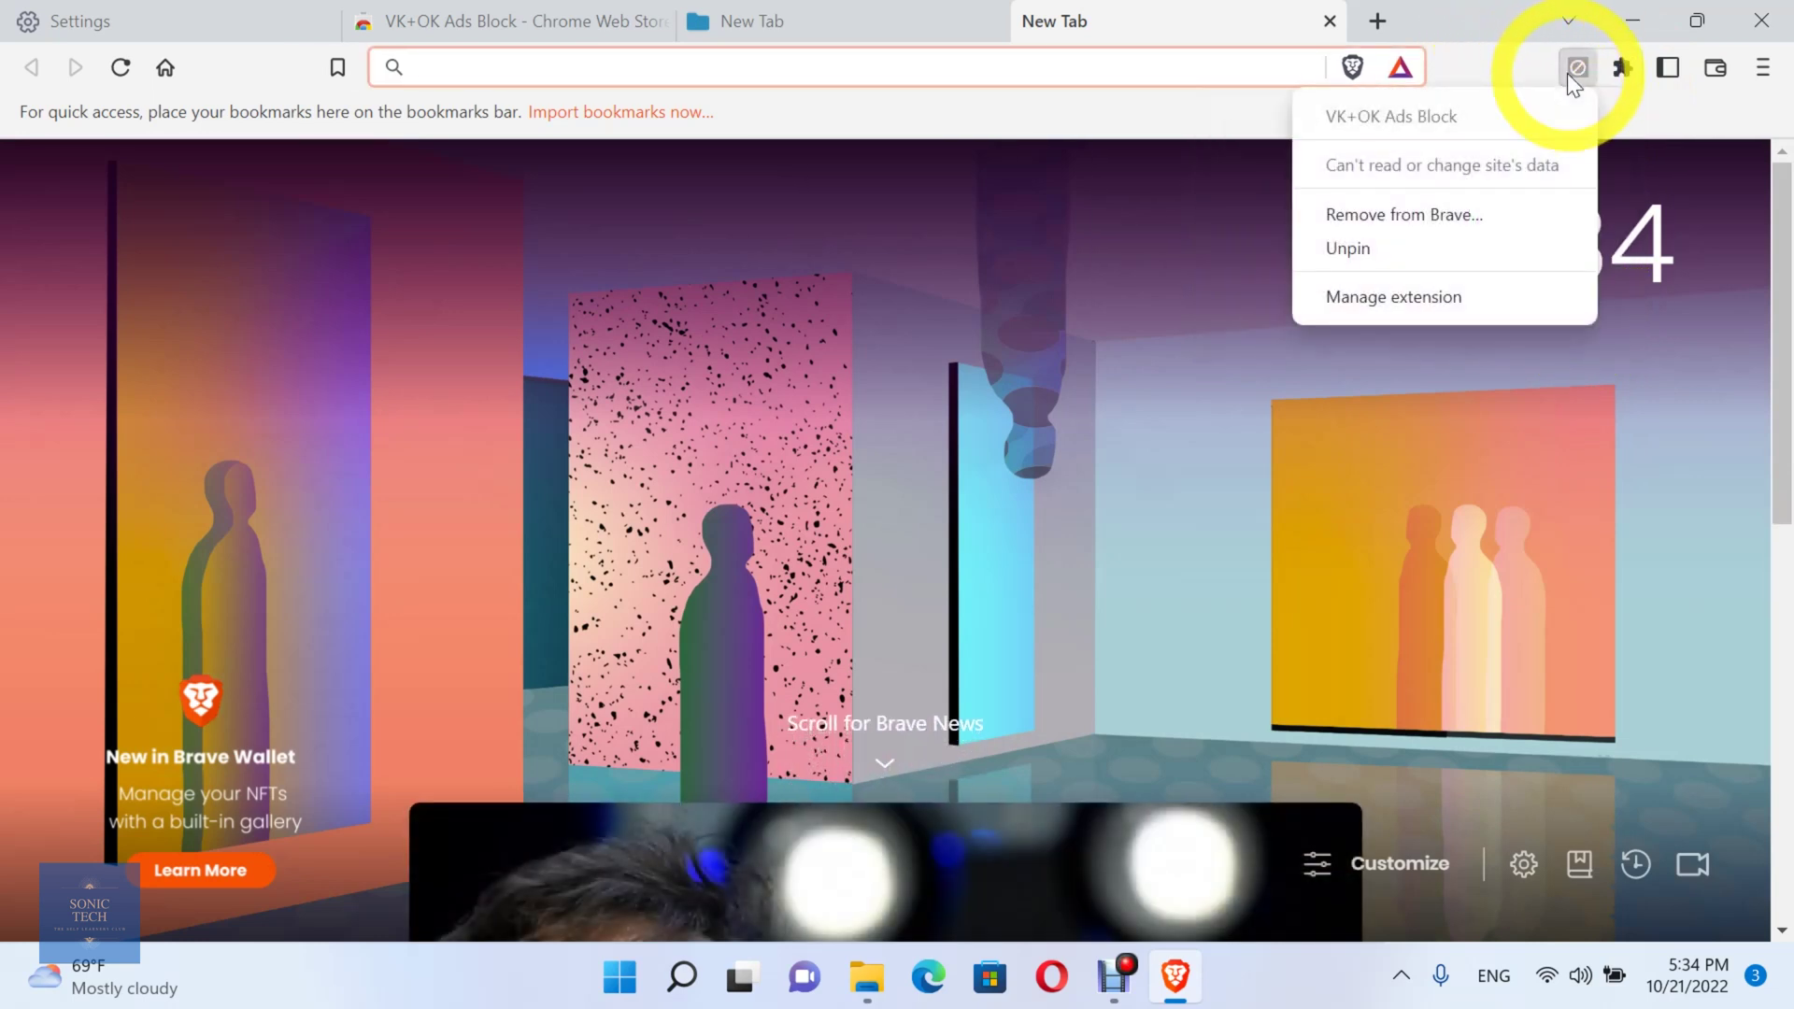